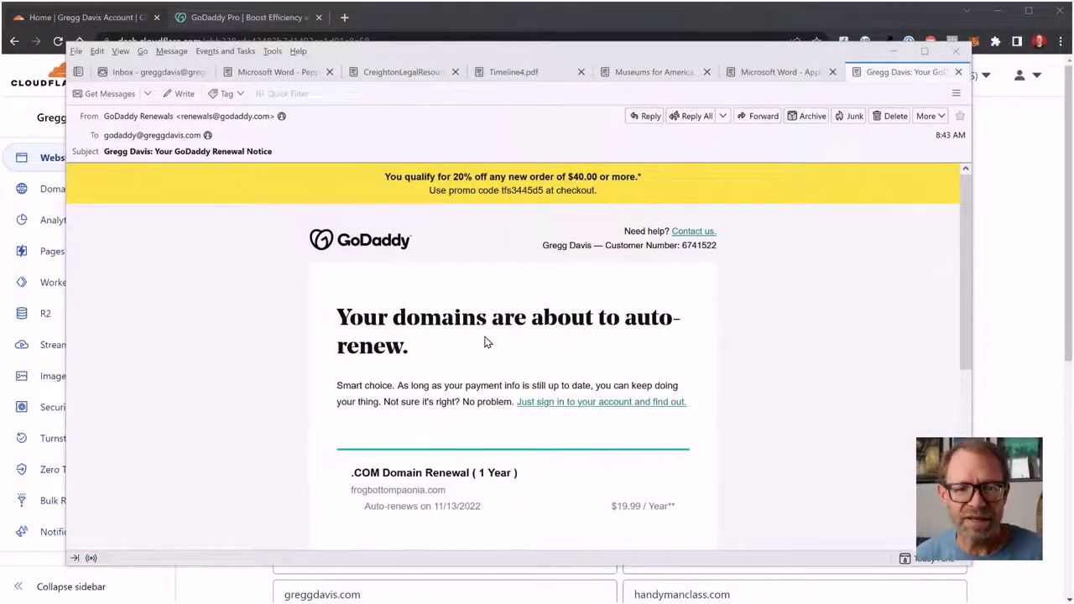
# - Search Cloudflare Domain Registration for kasudyfgouifg.com, showing the .com priced at $9.15
pyautogui.scroll(-2, 484, 343)
pyautogui.scroll(-2, 424, 282)
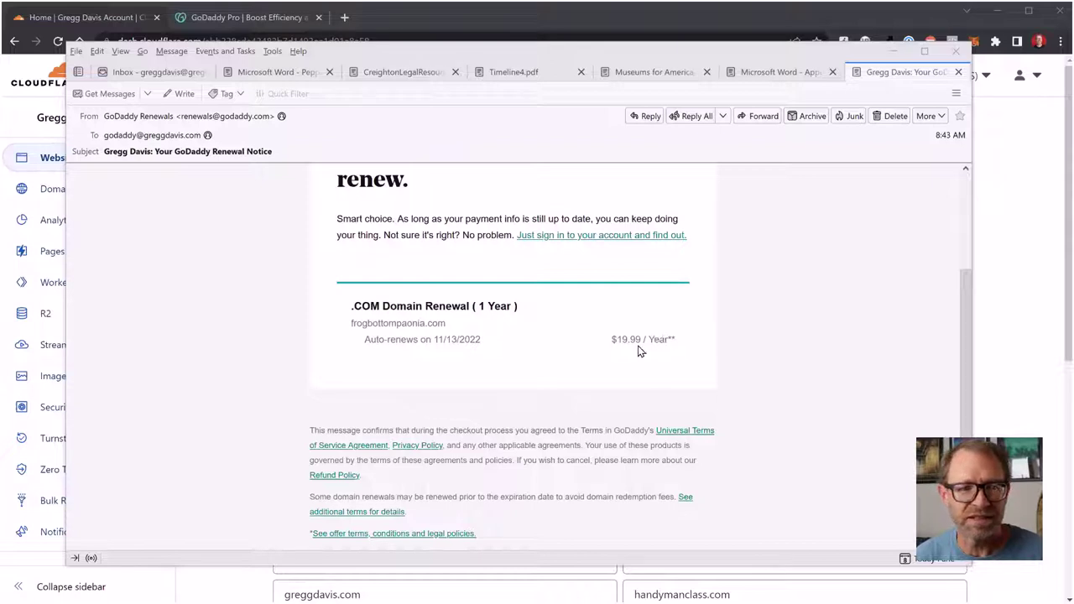
pyautogui.click(415, 26)
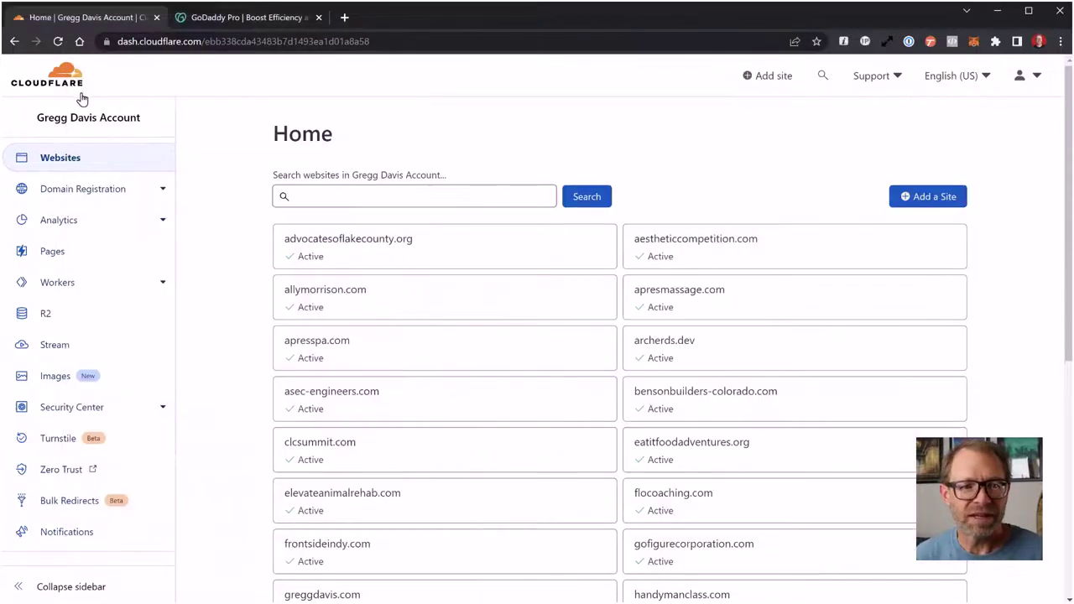
pyautogui.click(163, 189)
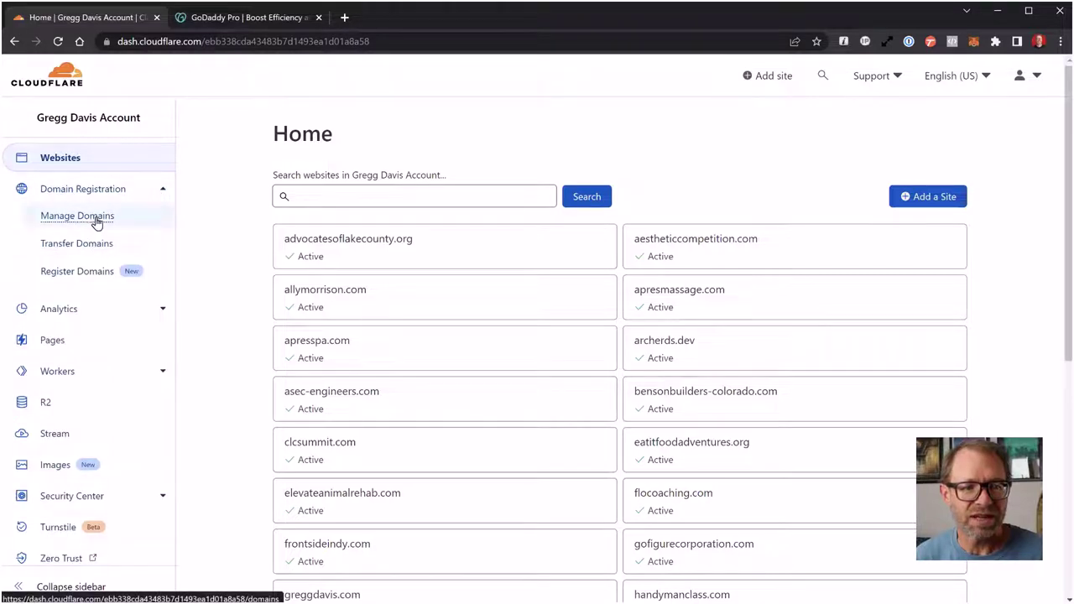
pyautogui.click(89, 273)
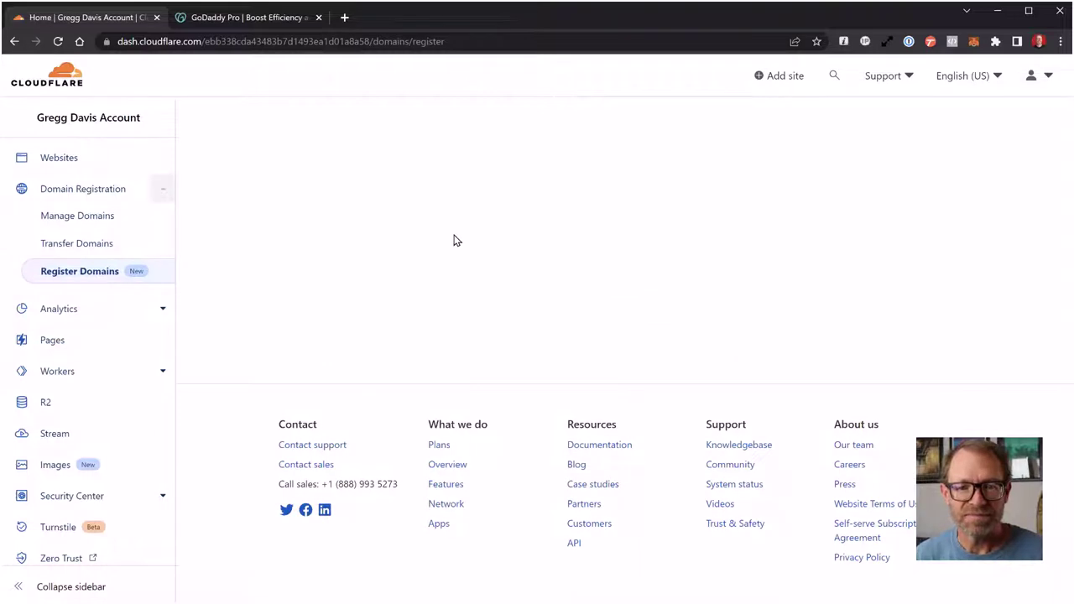
pyautogui.click(426, 294)
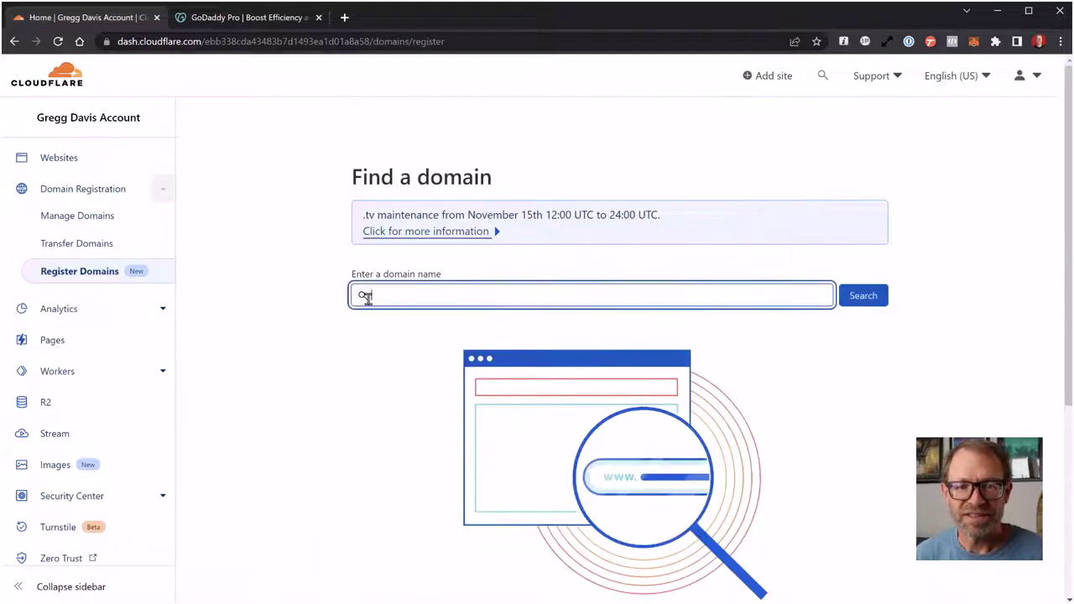
pyautogui.write('kasudyfgouifg.com')
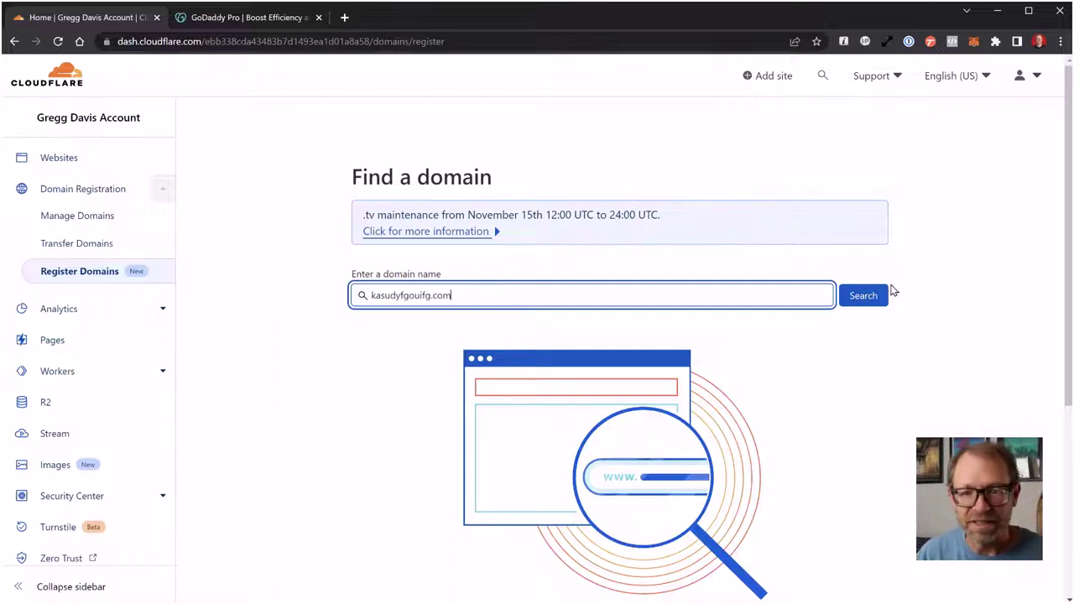
pyautogui.click(857, 295)
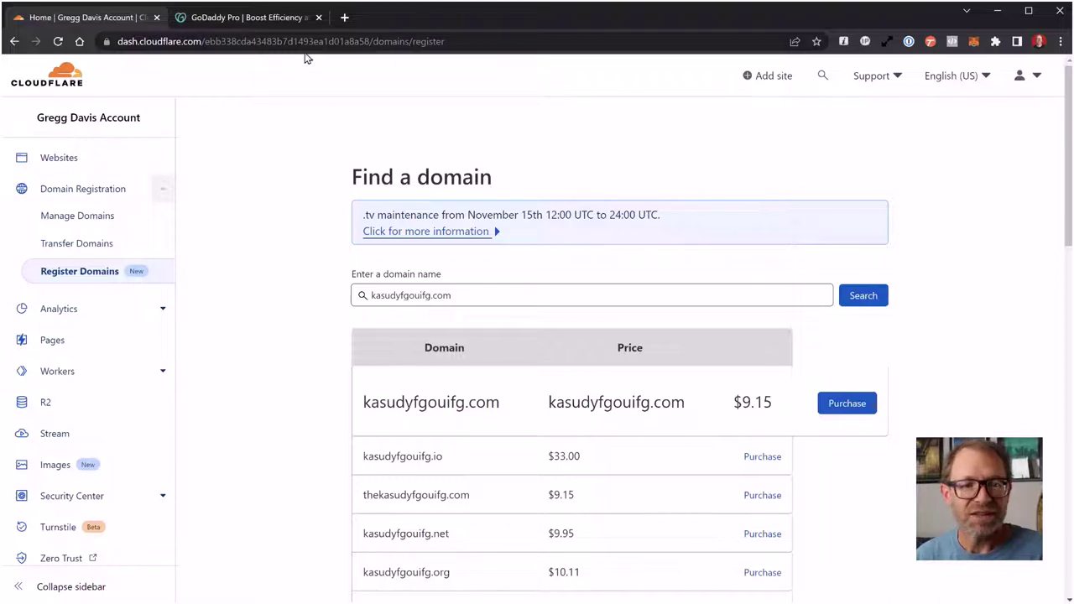
# - In GoDaddy's domain manager, sort by expiration and open frogbottompaonia.com's settings
pyautogui.click(277, 16)
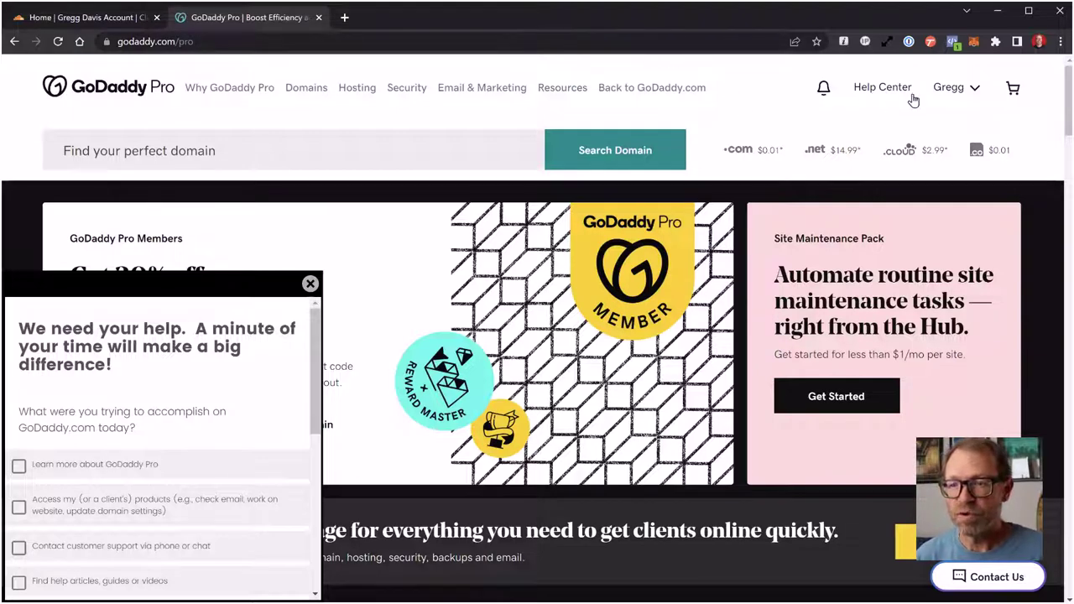
pyautogui.click(973, 92)
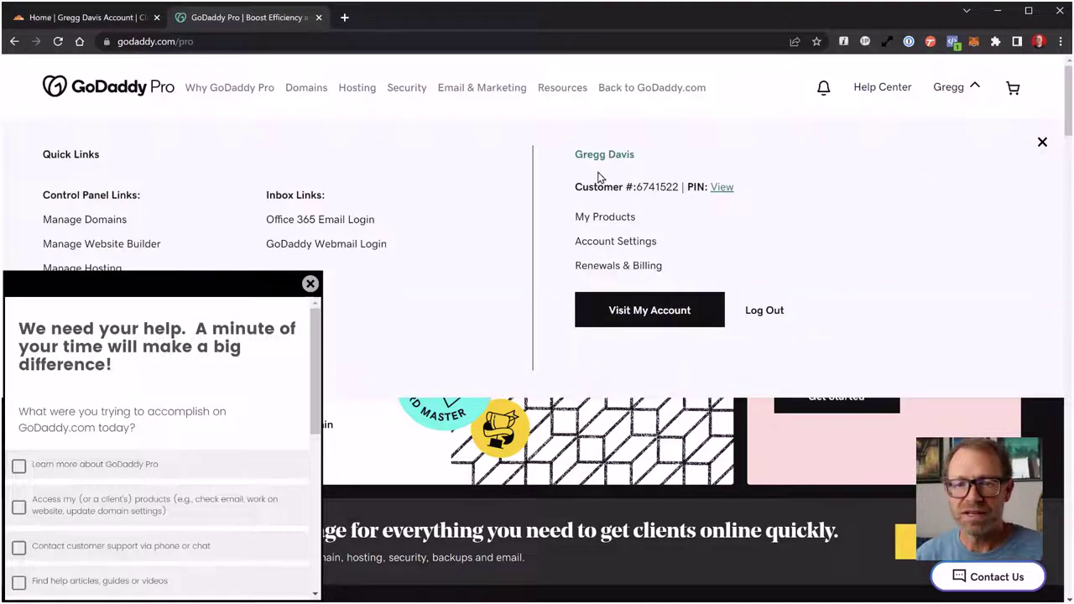
pyautogui.click(124, 226)
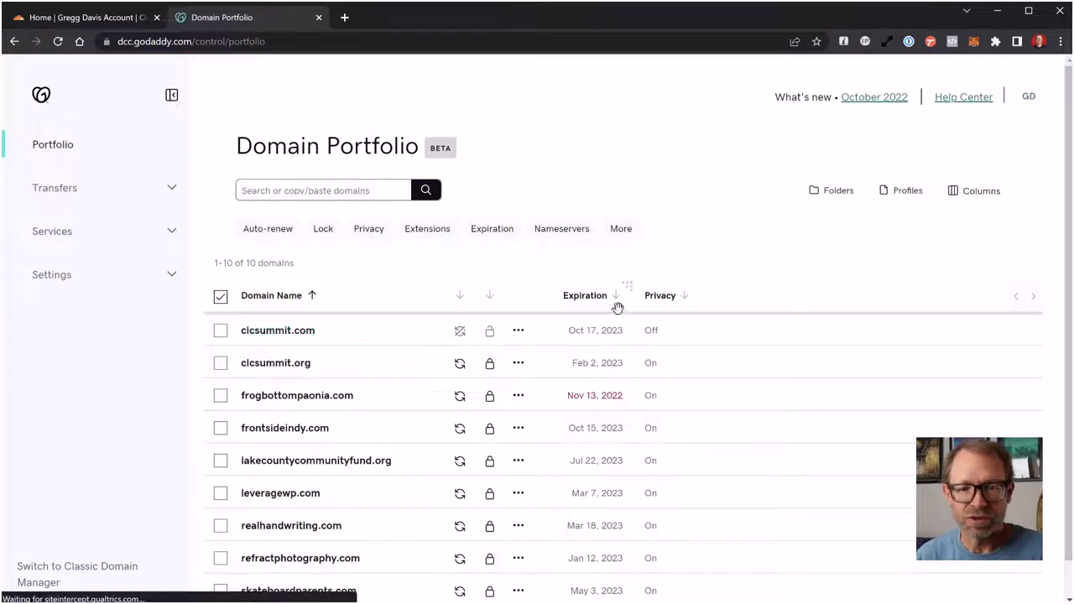
pyautogui.click(612, 304)
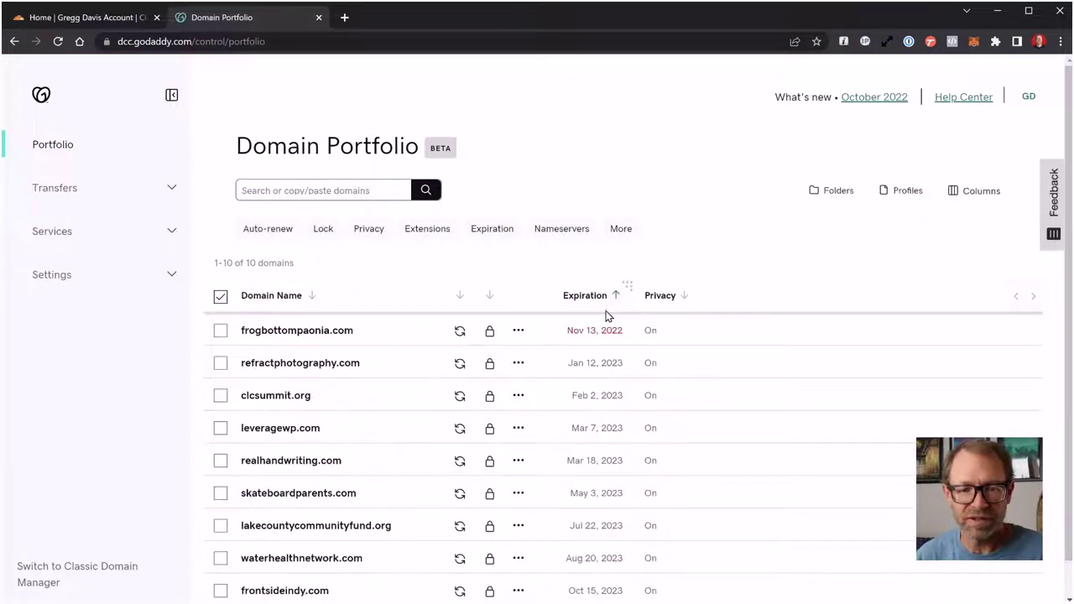
pyautogui.click(286, 335)
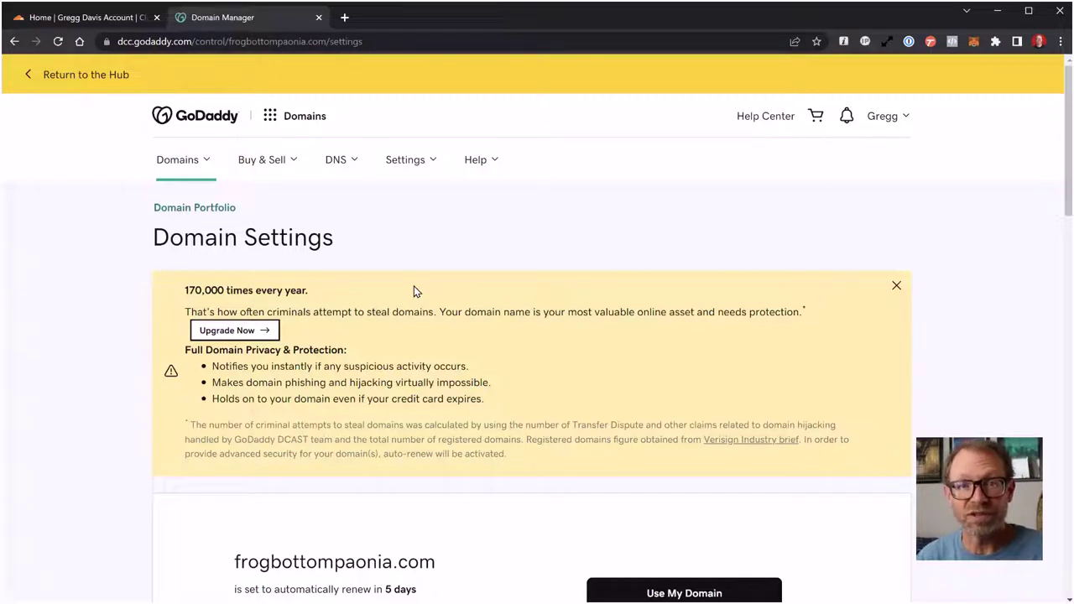
# - Scroll through frogbottompaonia.com's settings to review auto-renew, domain lock and privacy
pyautogui.scroll(-4, 478, 280)
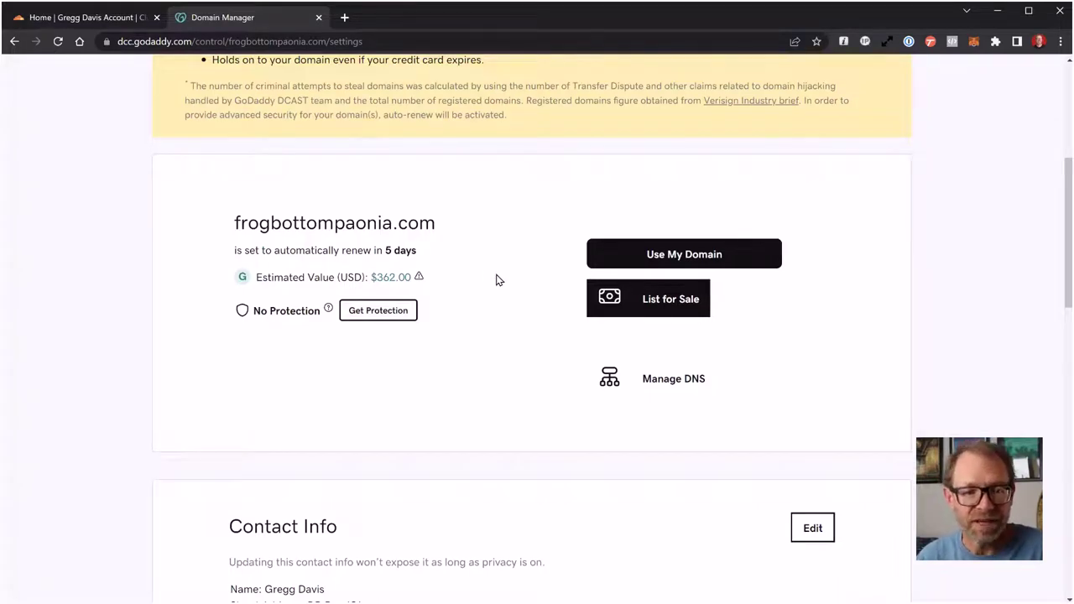
pyautogui.scroll(-7, 497, 277)
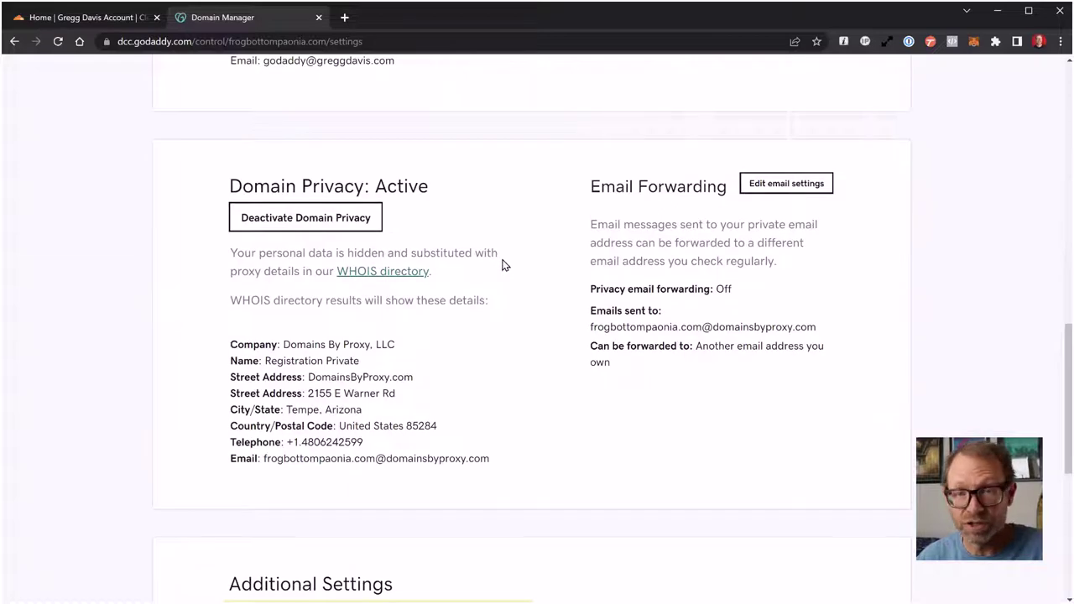
pyautogui.scroll(-4, 503, 264)
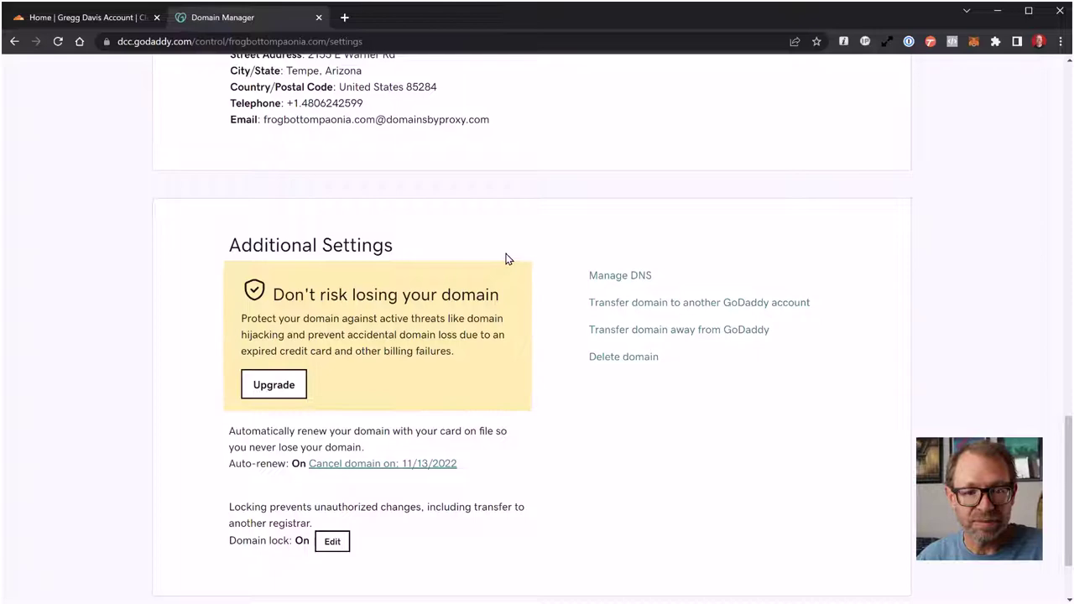
pyautogui.scroll(-2, 506, 259)
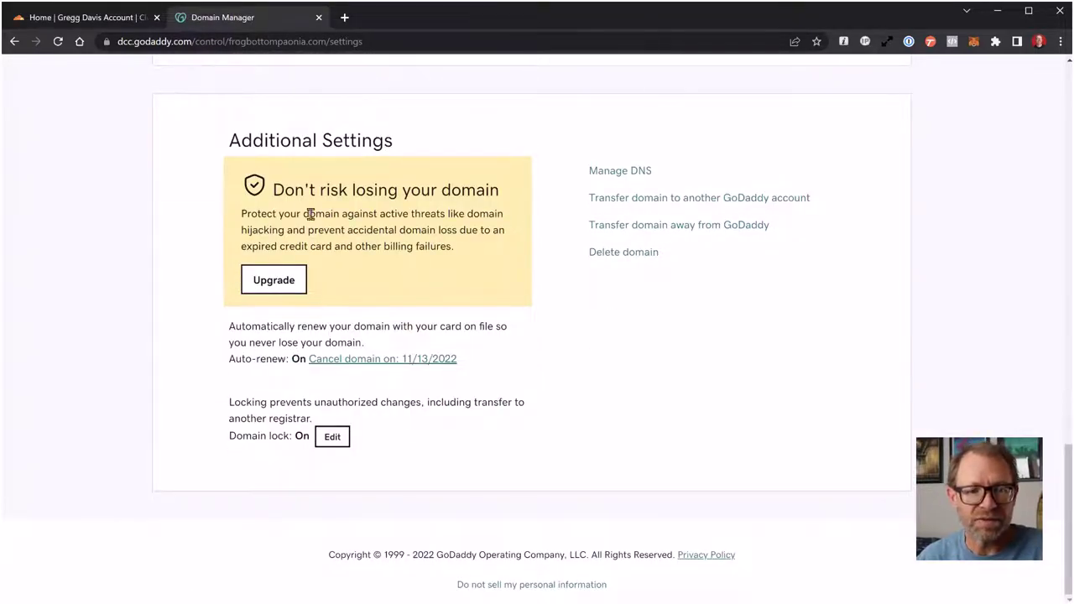
pyautogui.scroll(10, 439, 415)
pyautogui.scroll(4, 441, 411)
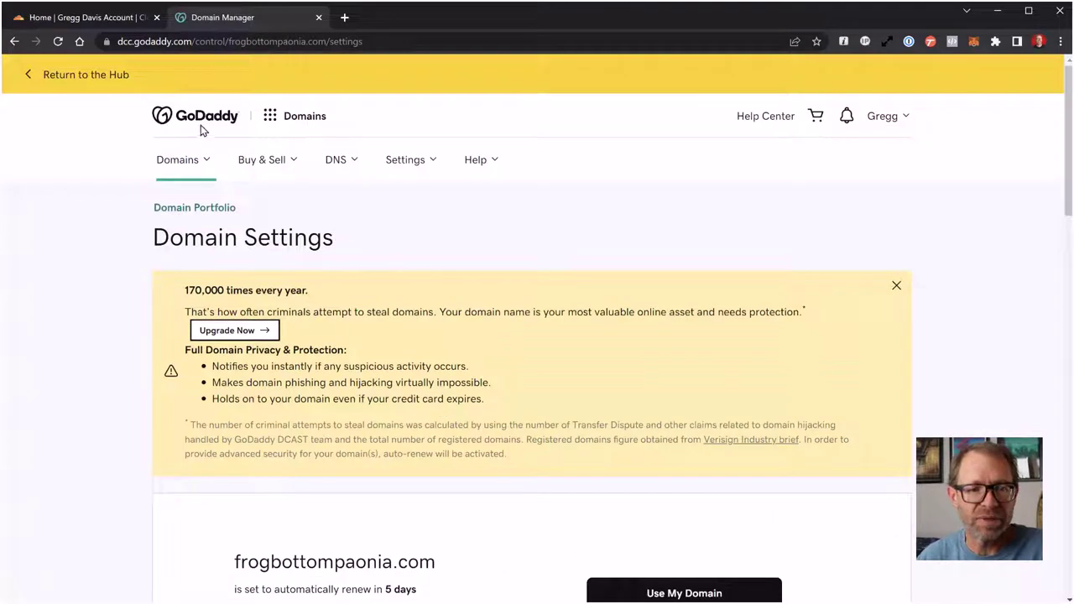
# - Turn off auto-renew for frogbottompaonia.com from the GoDaddy Domain Portfolio
pyautogui.click(201, 169)
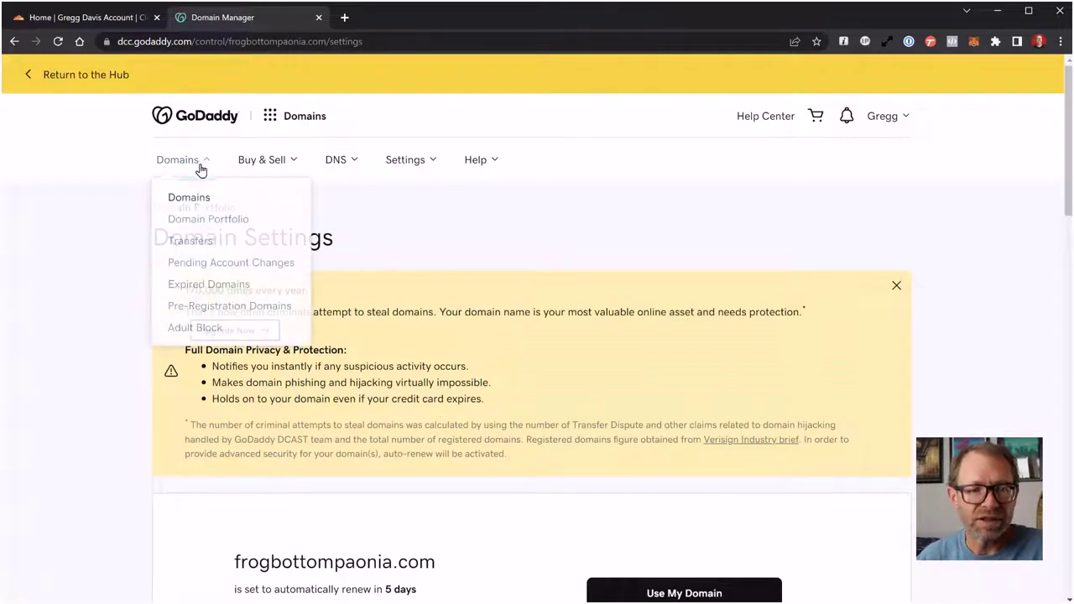
pyautogui.click(196, 220)
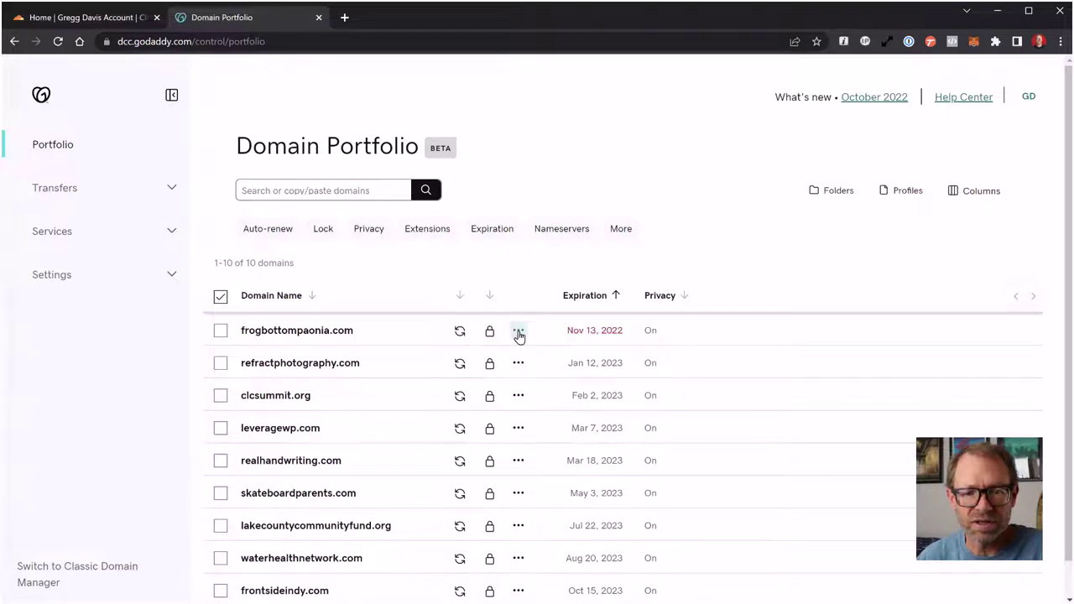
pyautogui.click(517, 333)
pyautogui.click(518, 332)
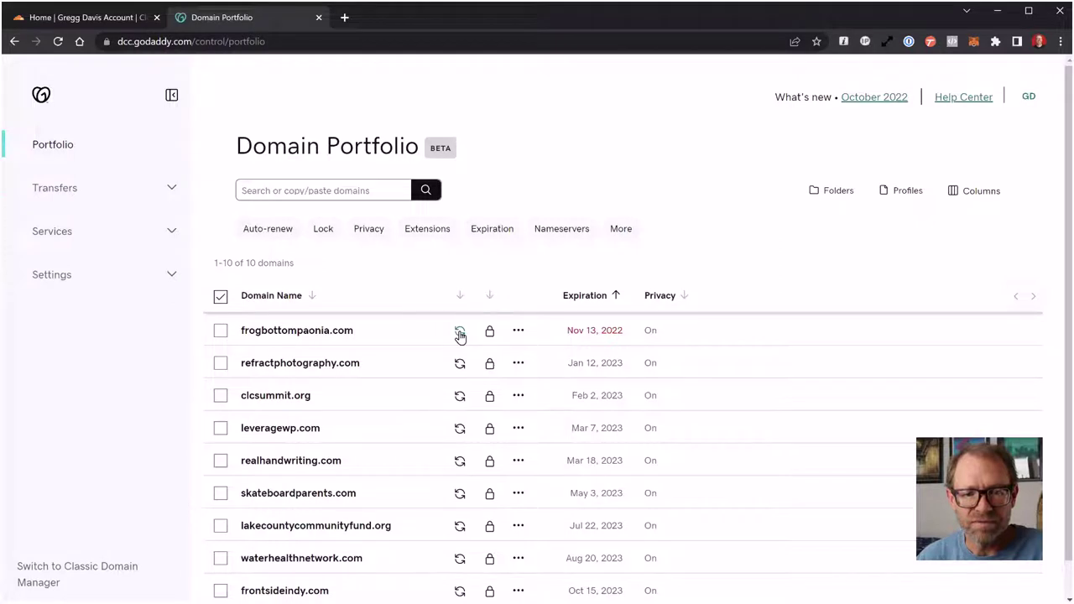
pyautogui.click(460, 332)
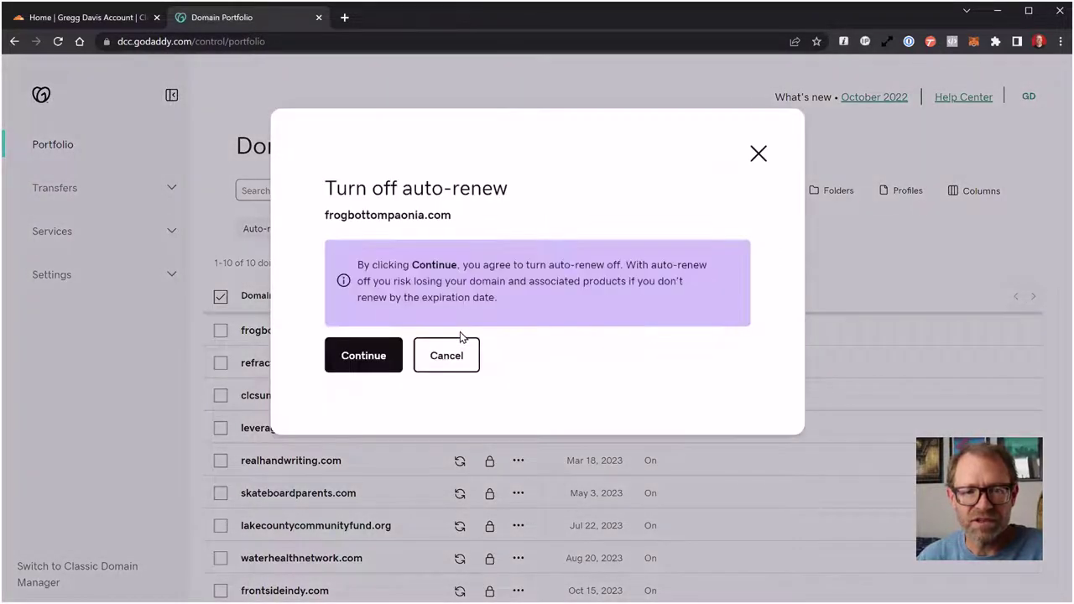
pyautogui.click(373, 359)
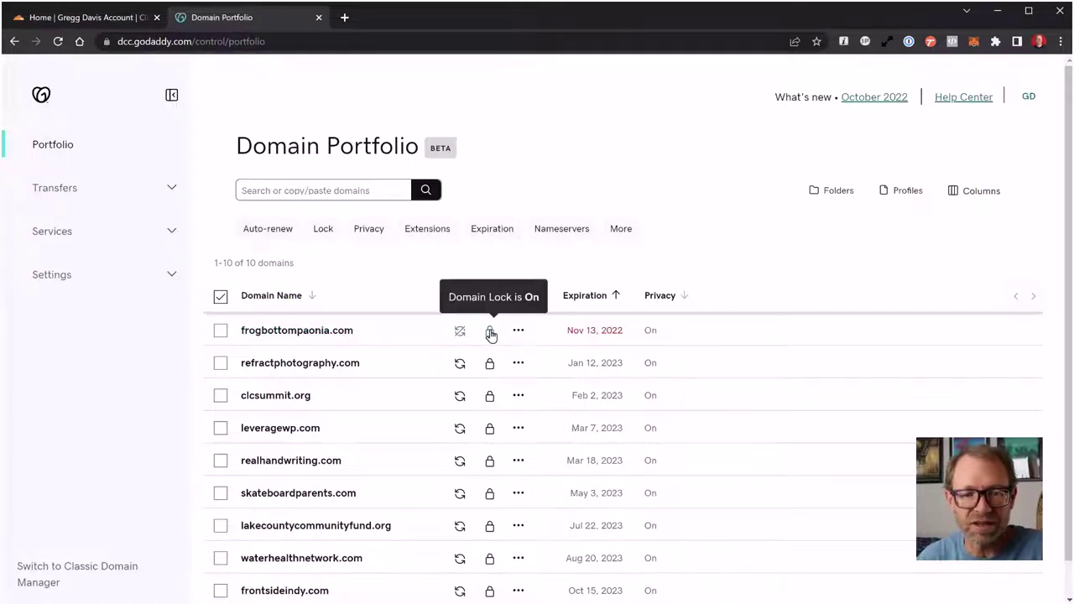
# - Open frogbottompaonia.com's settings and choose to switch its domain lock off
pyautogui.click(350, 335)
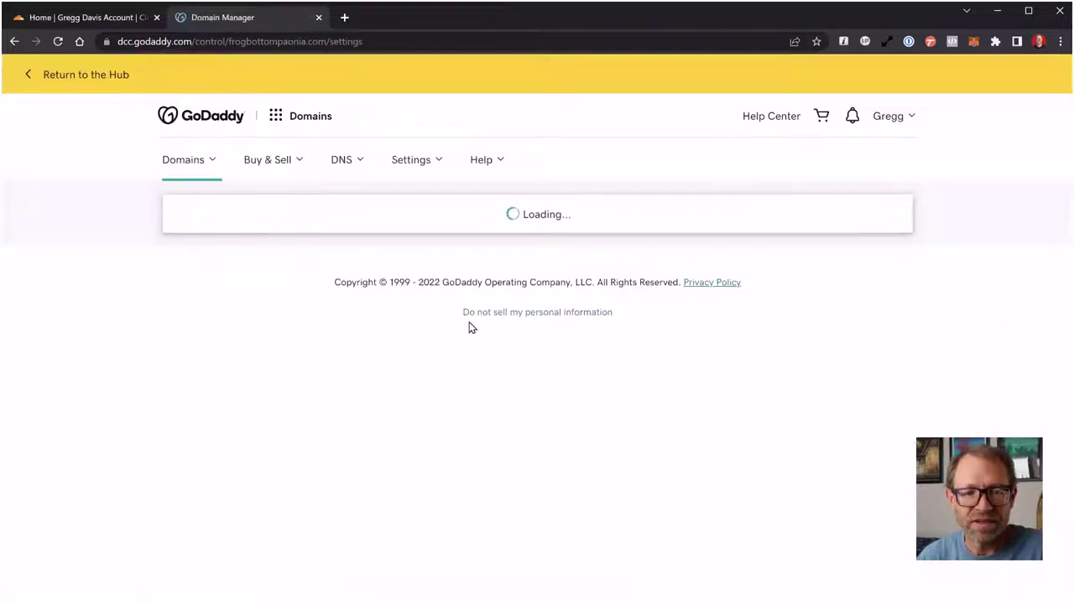
pyautogui.scroll(-15, 469, 327)
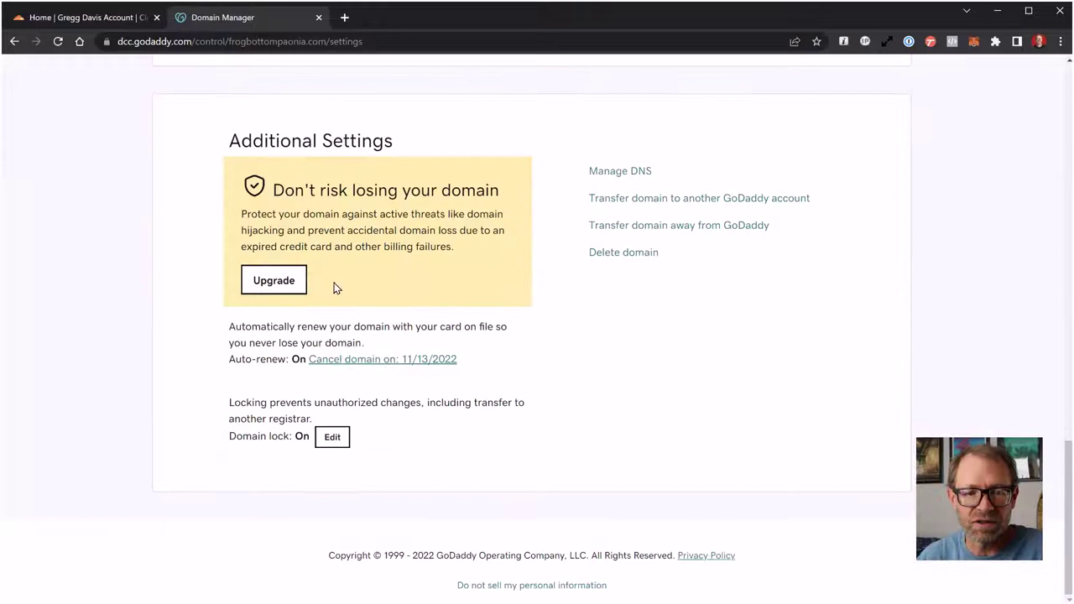
pyautogui.click(333, 438)
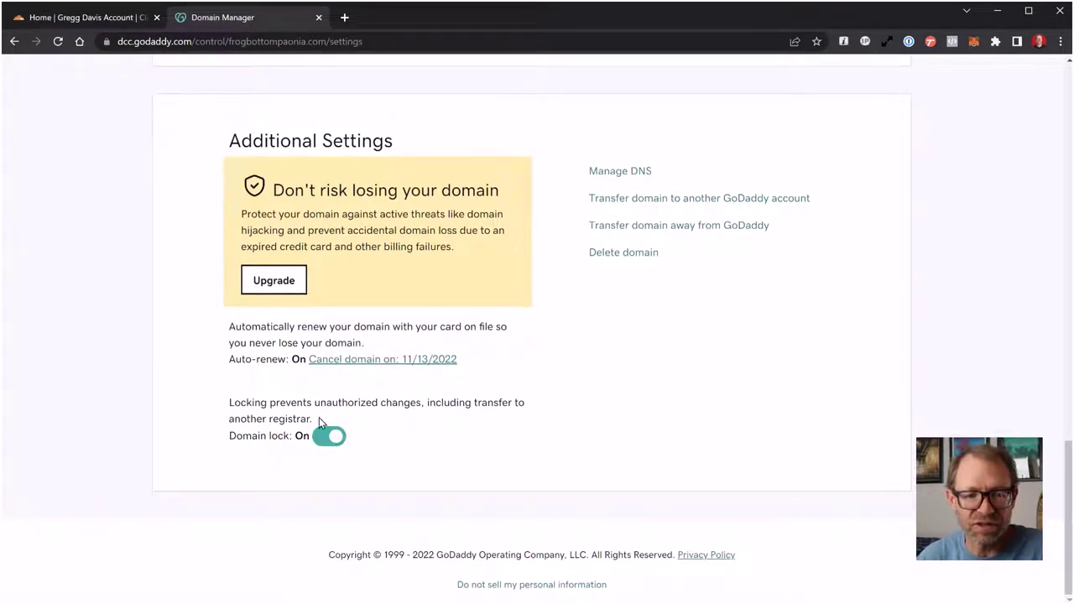
pyautogui.click(331, 436)
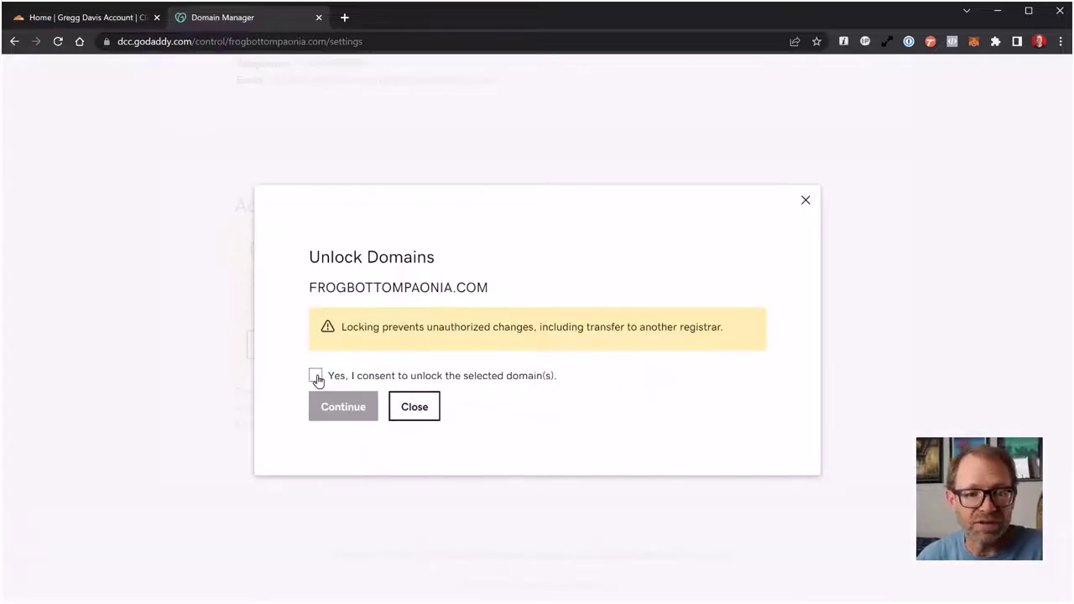
# - Consent to and submit the domain unlock, retrying after the processing error
pyautogui.click(315, 375)
pyautogui.click(351, 409)
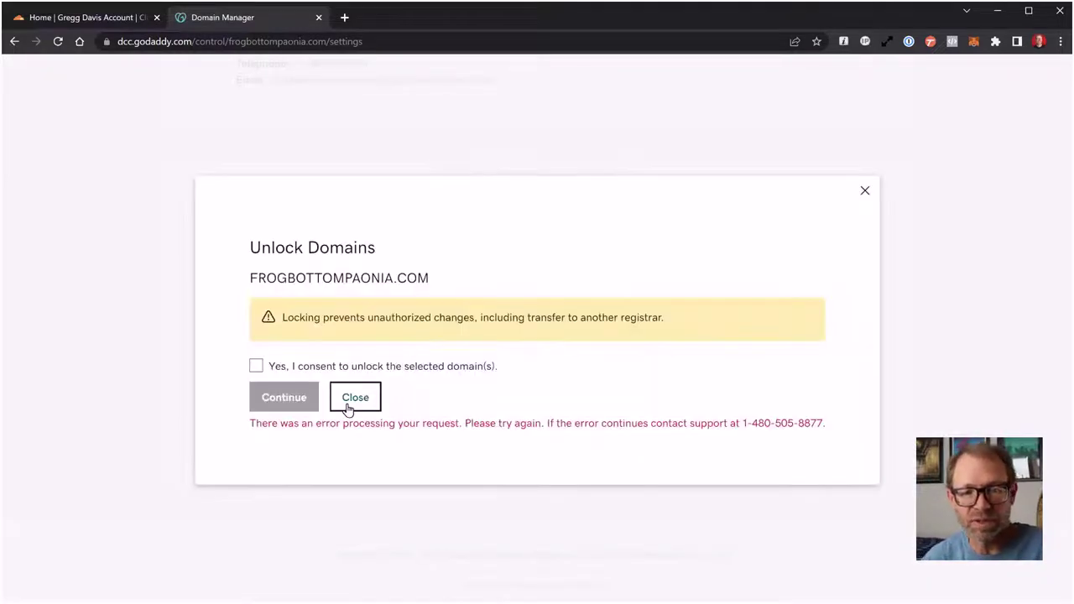
pyautogui.click(254, 367)
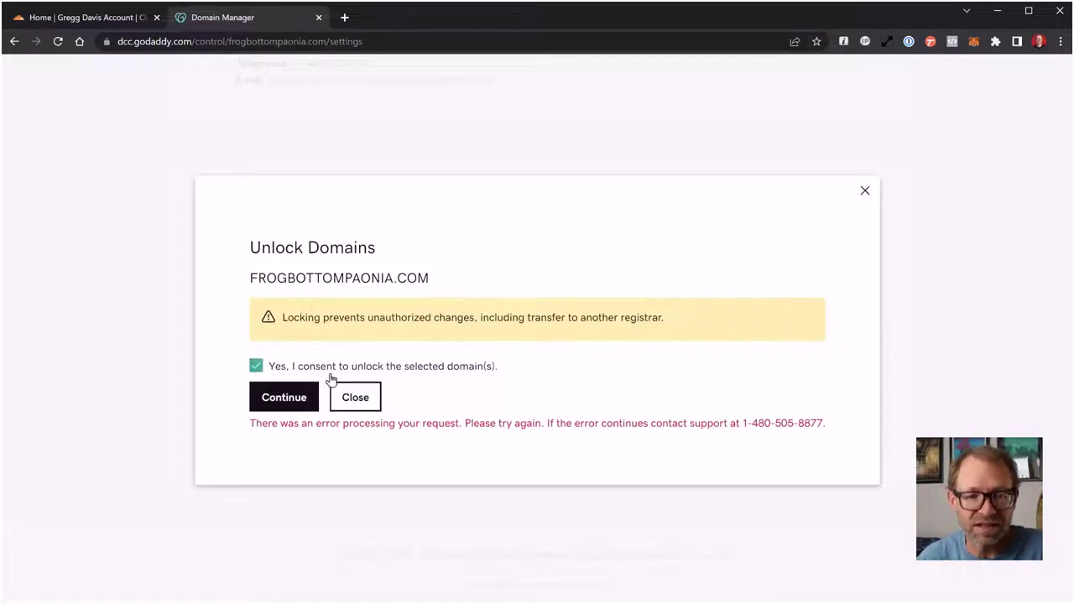
pyautogui.click(295, 399)
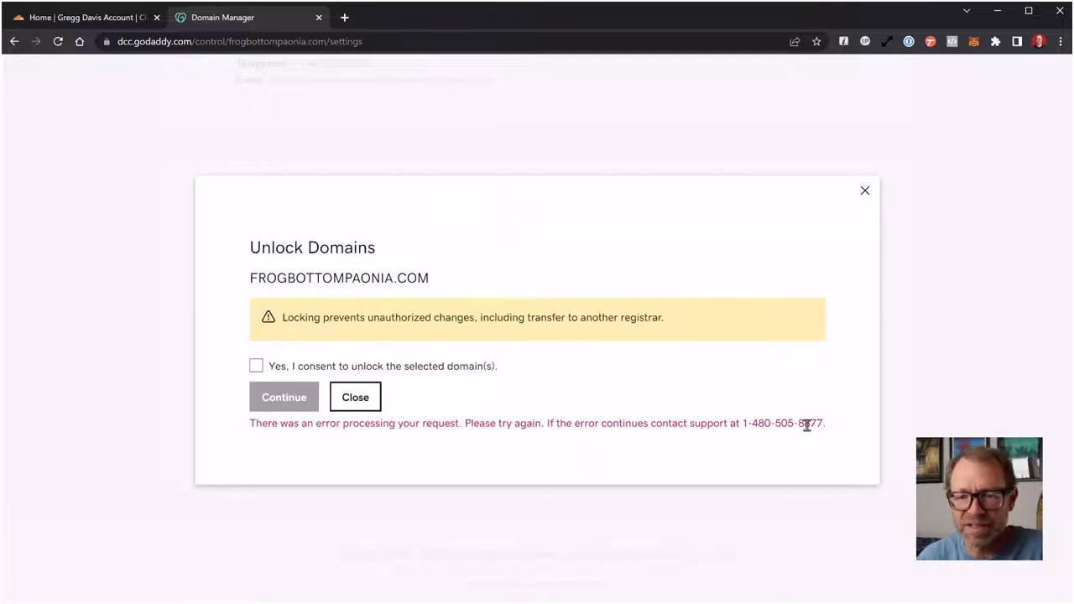
pyautogui.moveTo(822, 422); pyautogui.dragTo(254, 426)
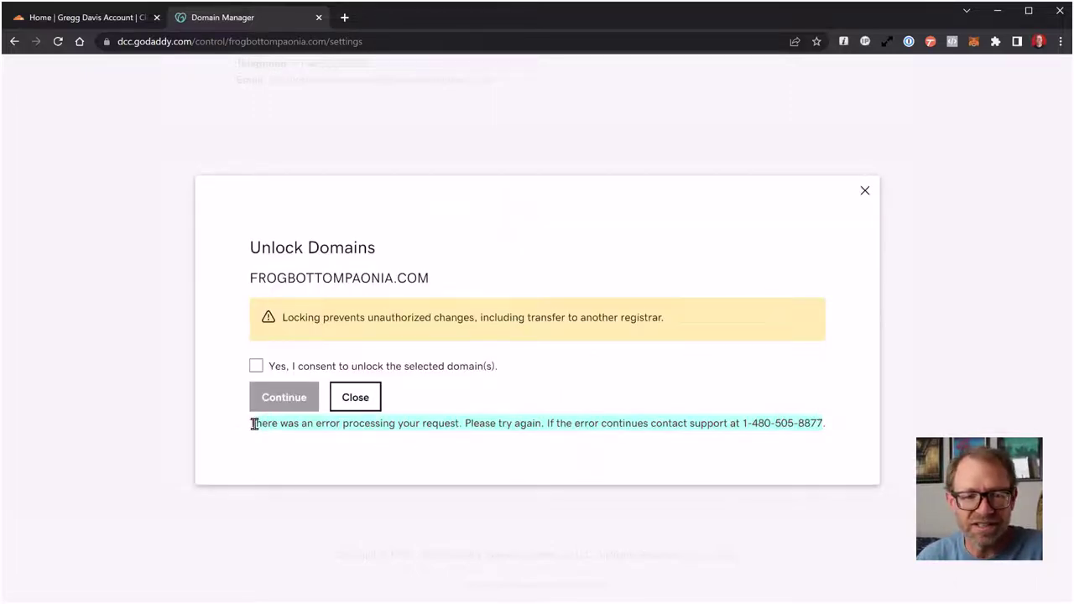
pyautogui.click(510, 443)
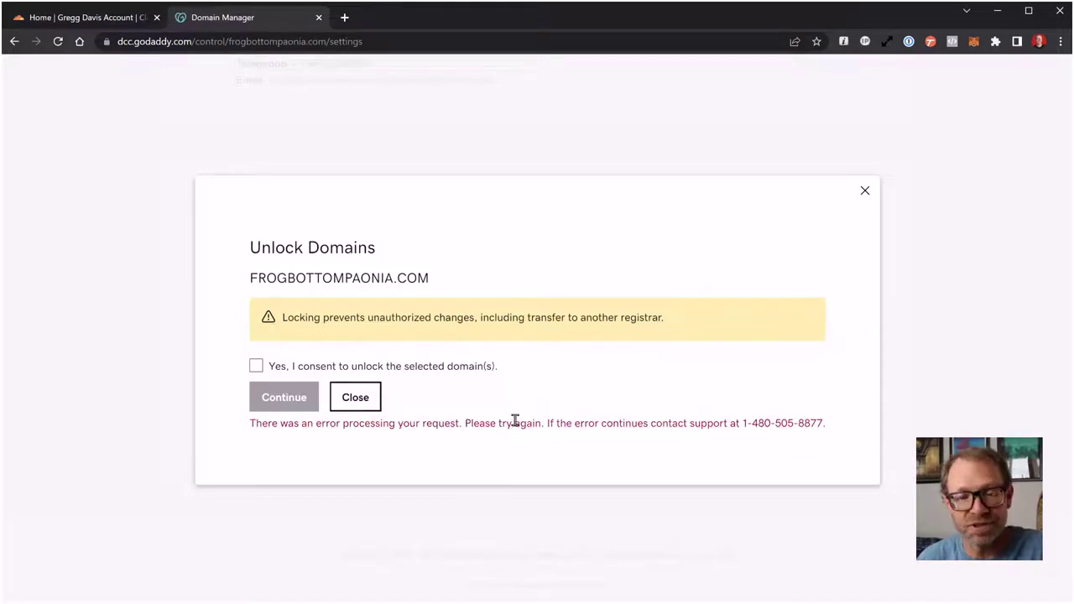
pyautogui.click(257, 368)
pyautogui.click(282, 396)
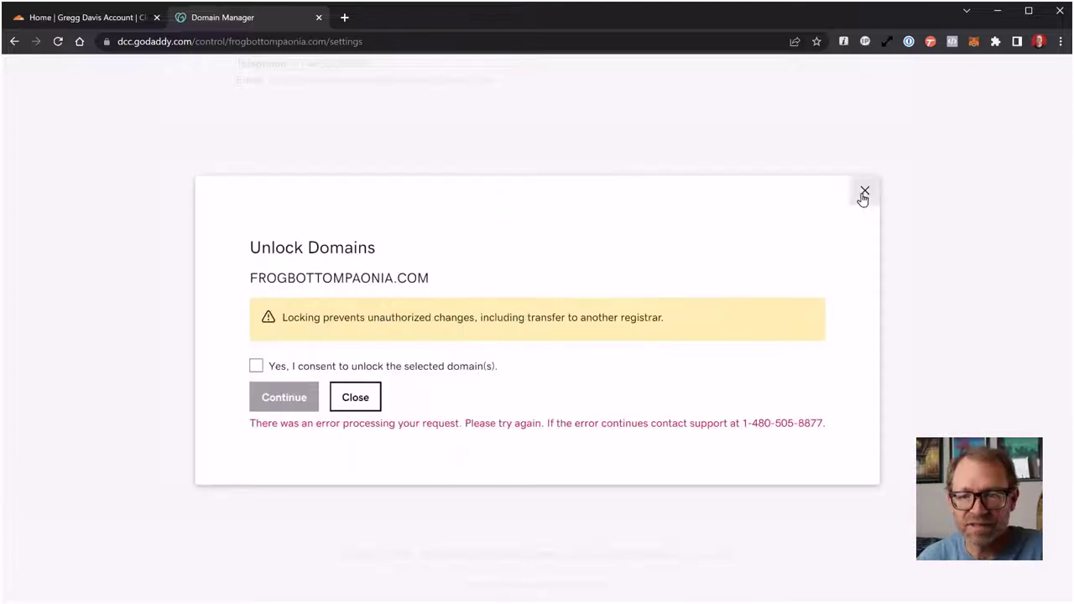
# - Close the unlock dialog and reopen frogbottompaonia.com's settings to confirm Domain lock is Off
pyautogui.click(863, 195)
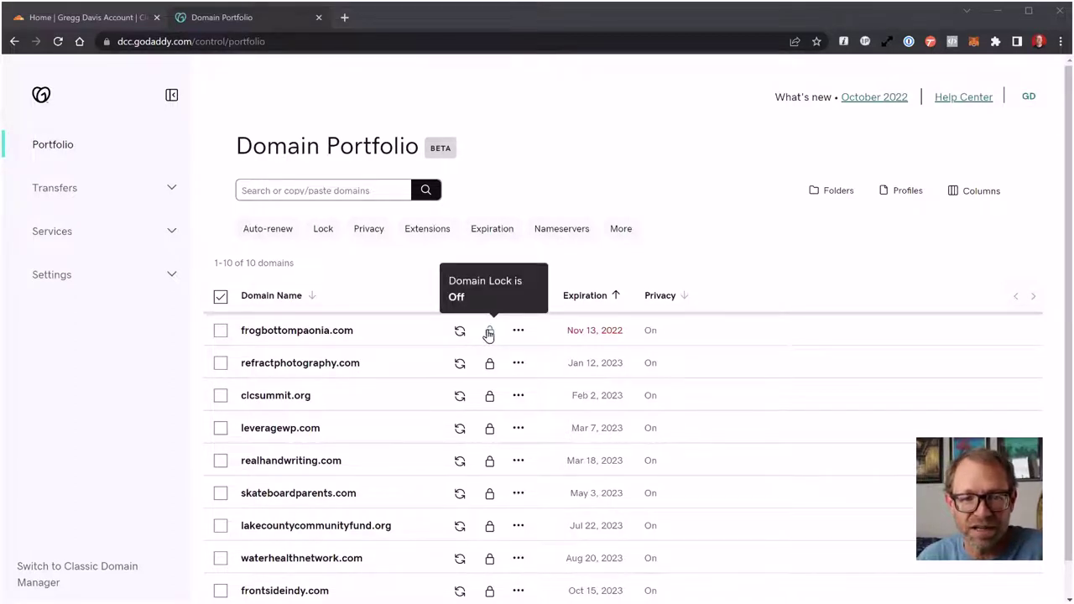
pyautogui.click(295, 335)
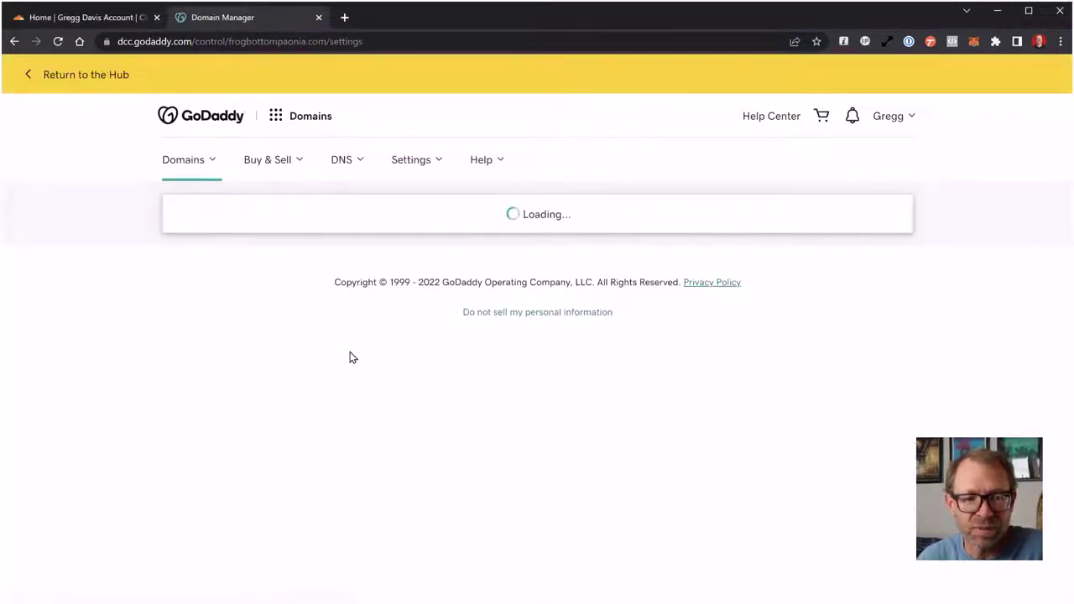
pyautogui.scroll(-10, 403, 335)
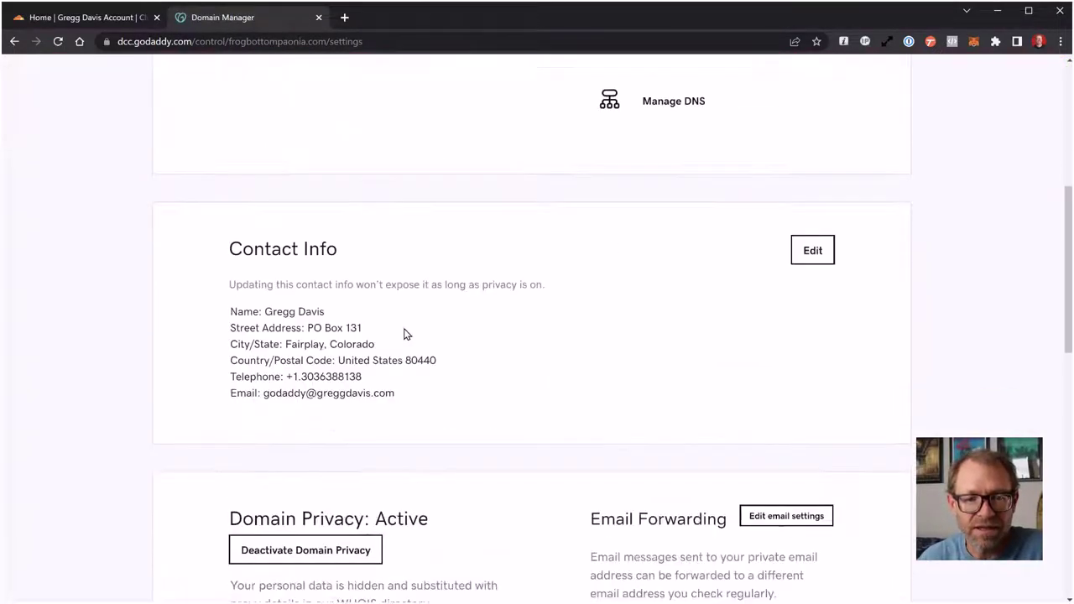
pyautogui.scroll(-3, 462, 303)
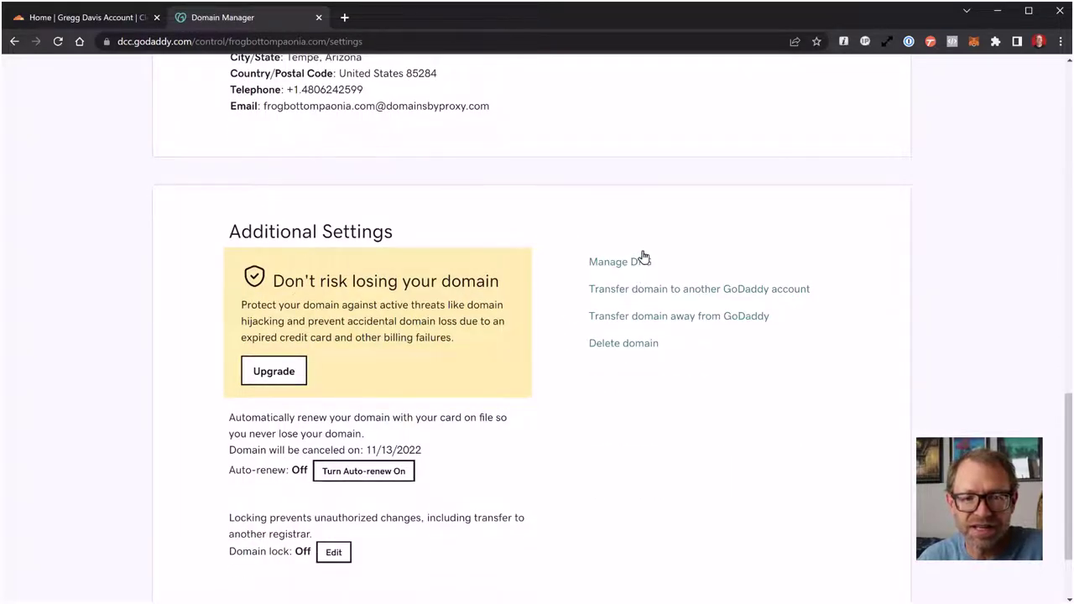
pyautogui.scroll(-1, 626, 346)
pyautogui.scroll(-1, 625, 344)
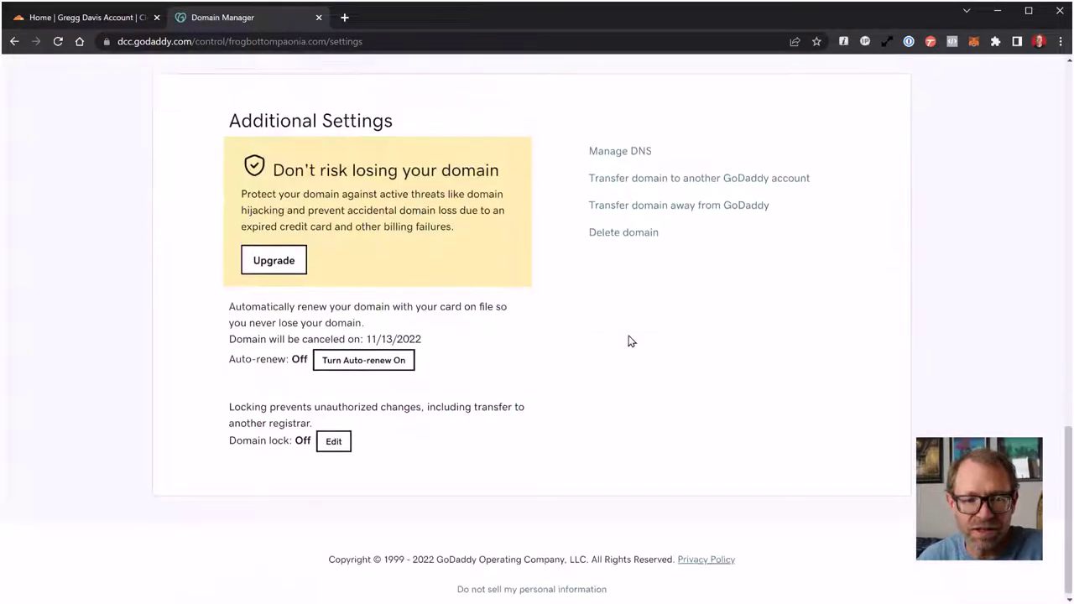
pyautogui.scroll(1, 629, 336)
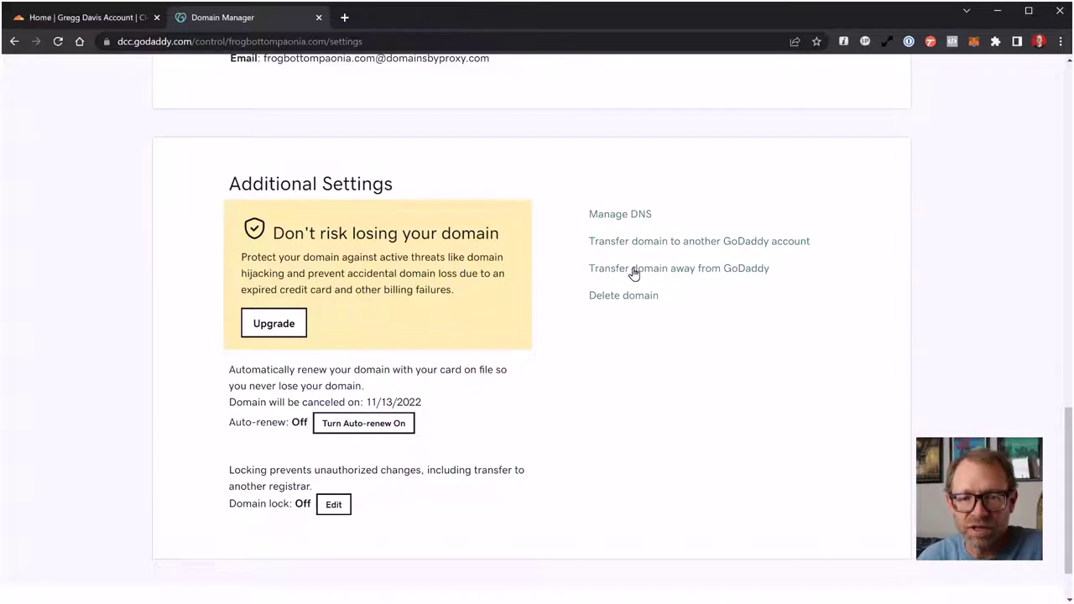
# - Start the transfer of frogbottompaonia.com away from GoDaddy and reveal its authorization code
pyautogui.click(737, 271)
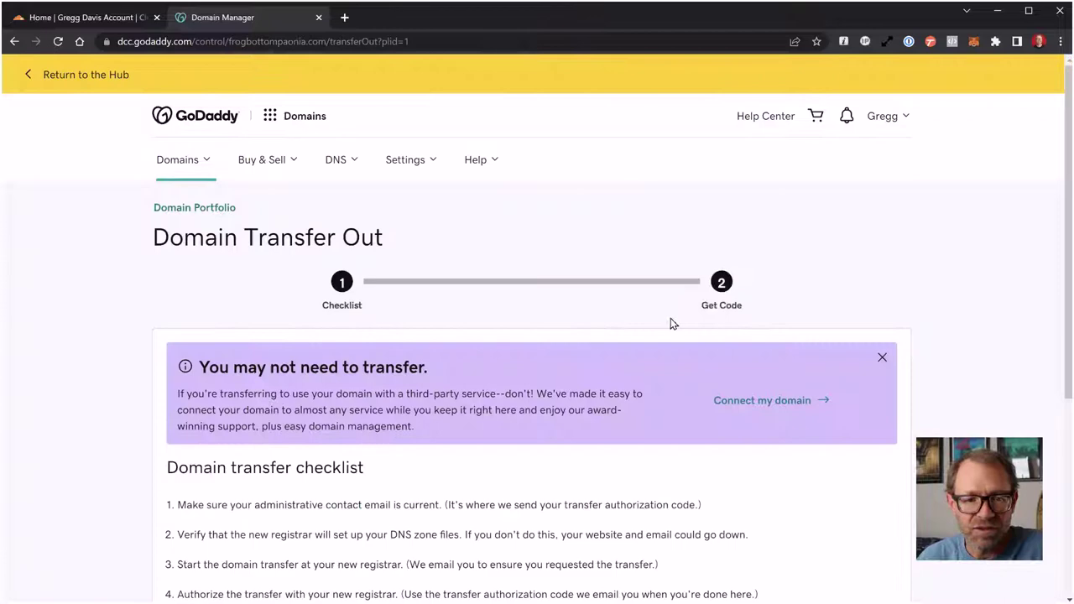
pyautogui.scroll(-4, 669, 321)
pyautogui.scroll(1, 661, 326)
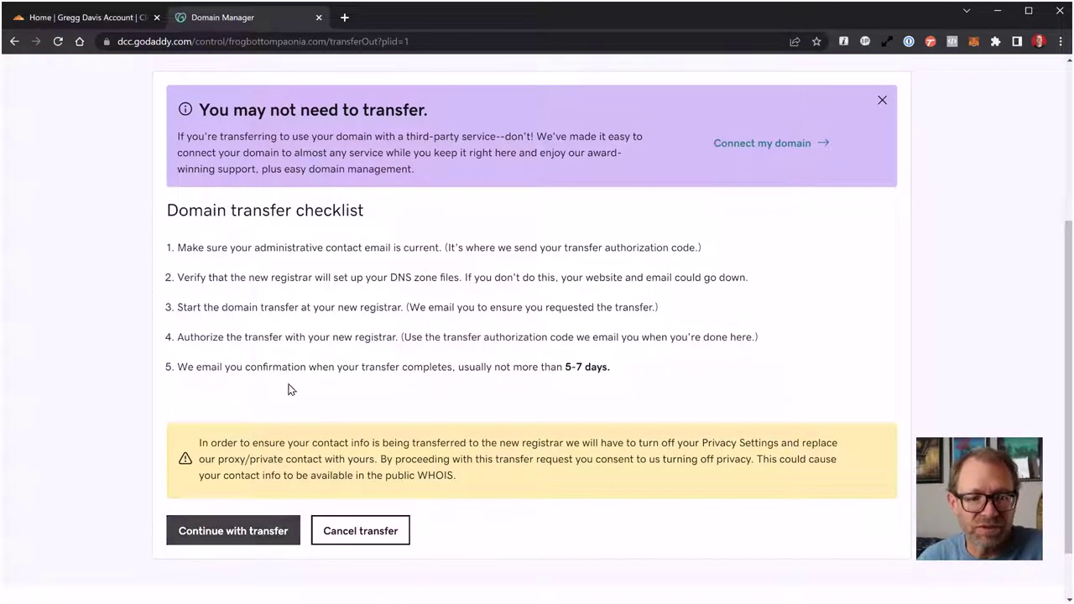
pyautogui.moveTo(222, 136); pyautogui.dragTo(560, 306)
pyautogui.click(560, 306)
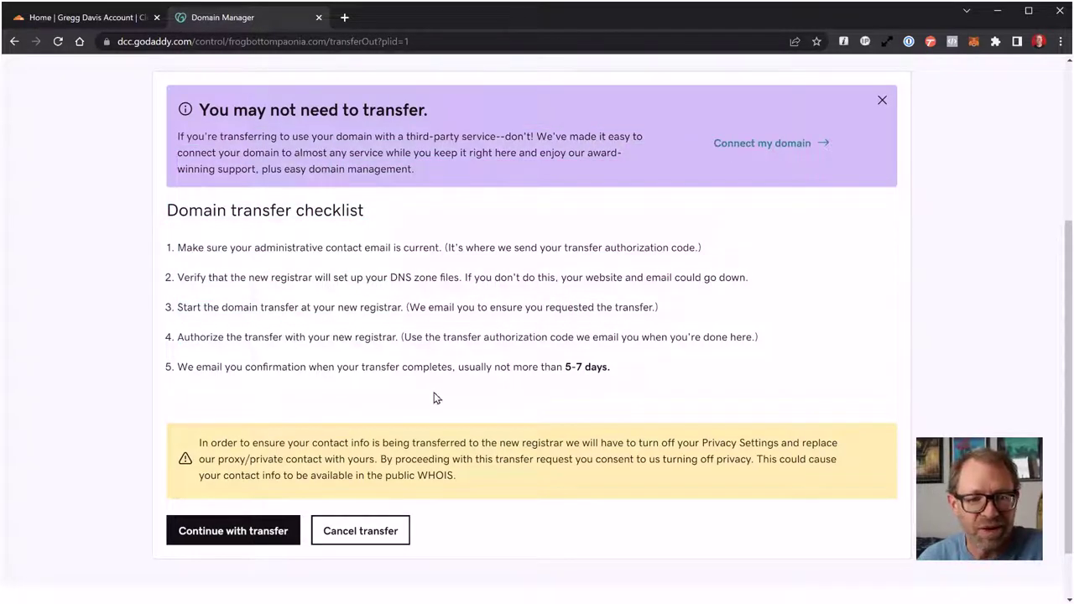
pyautogui.scroll(-1, 428, 403)
pyautogui.click(248, 464)
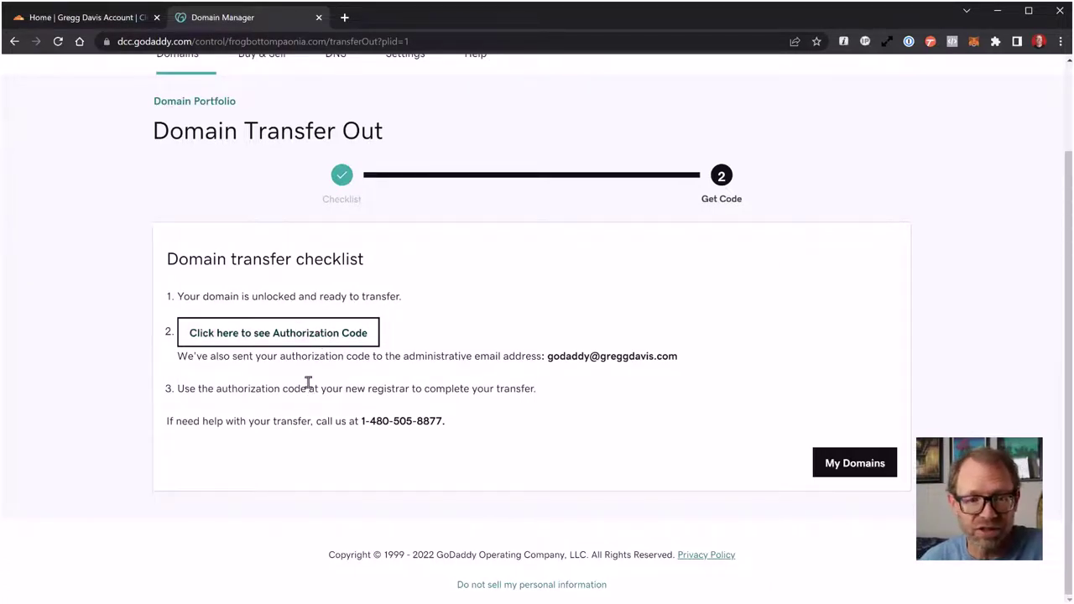
pyautogui.click(323, 332)
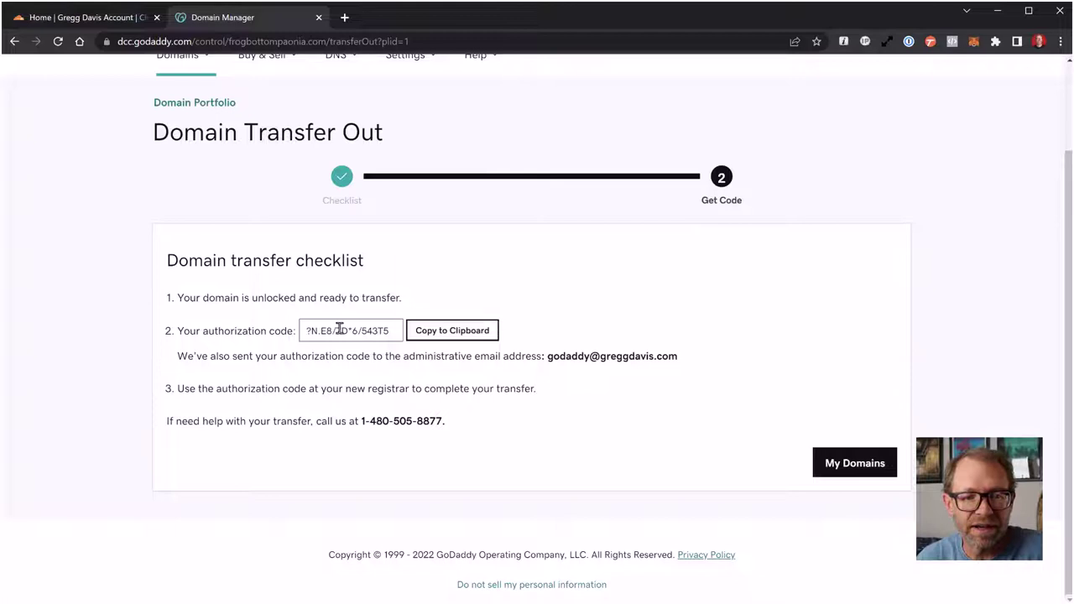
pyautogui.click(102, 17)
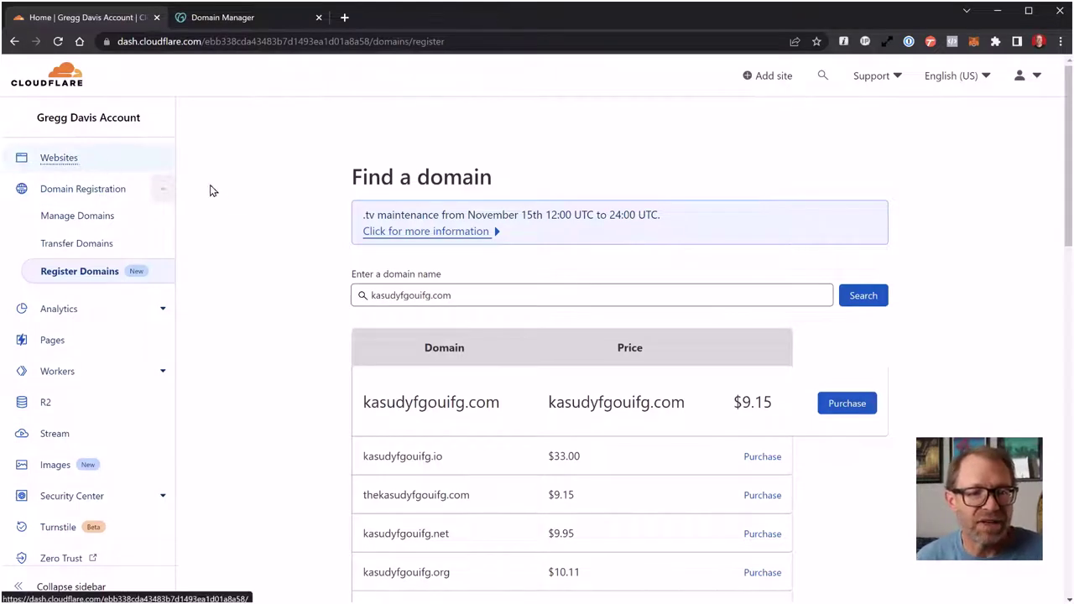
# - Browse the account's 46 websites in Cloudflare and begin adding a new site
pyautogui.click(70, 160)
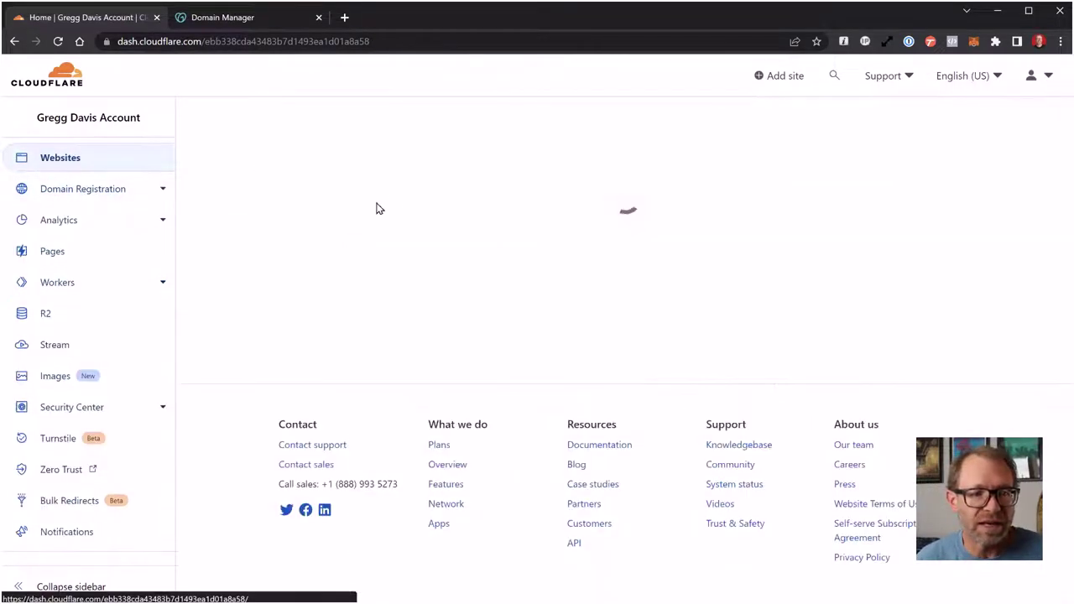
pyautogui.scroll(-2, 438, 331)
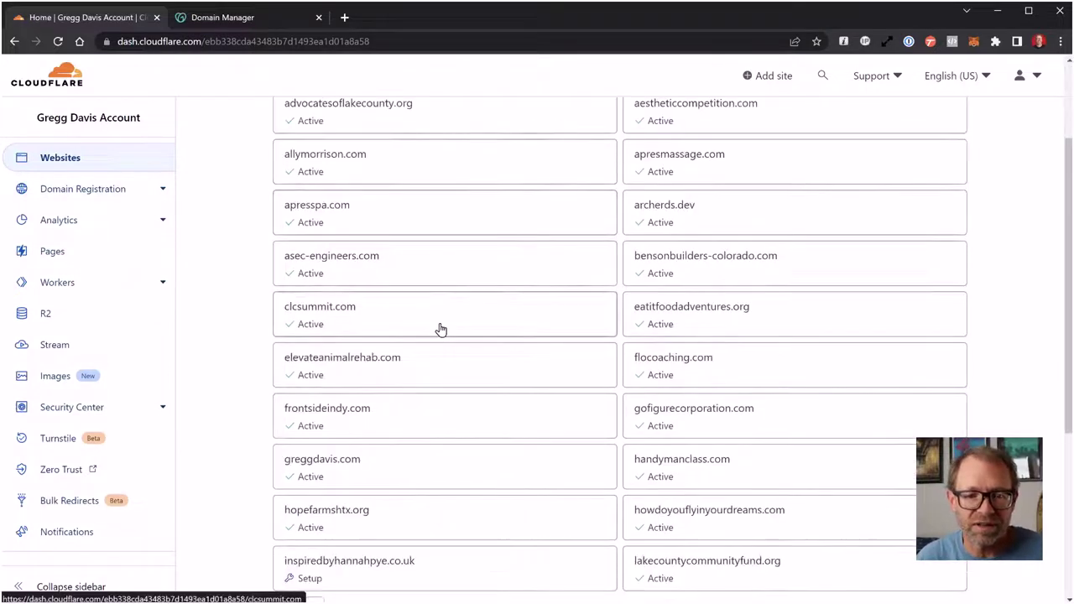
pyautogui.scroll(2, 442, 323)
pyautogui.scroll(-2, 444, 319)
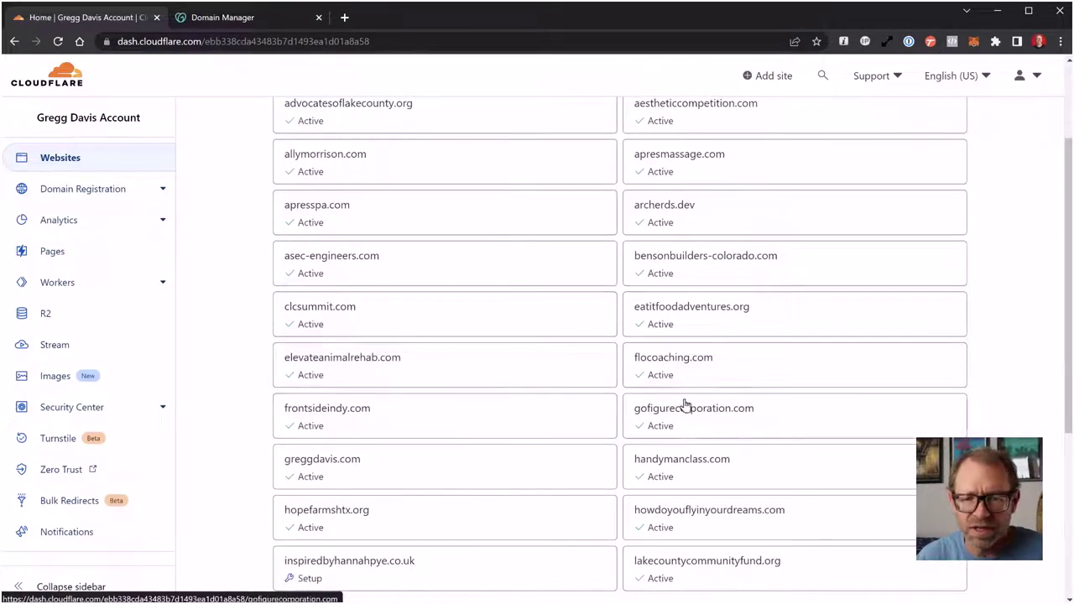
pyautogui.scroll(-2, 515, 431)
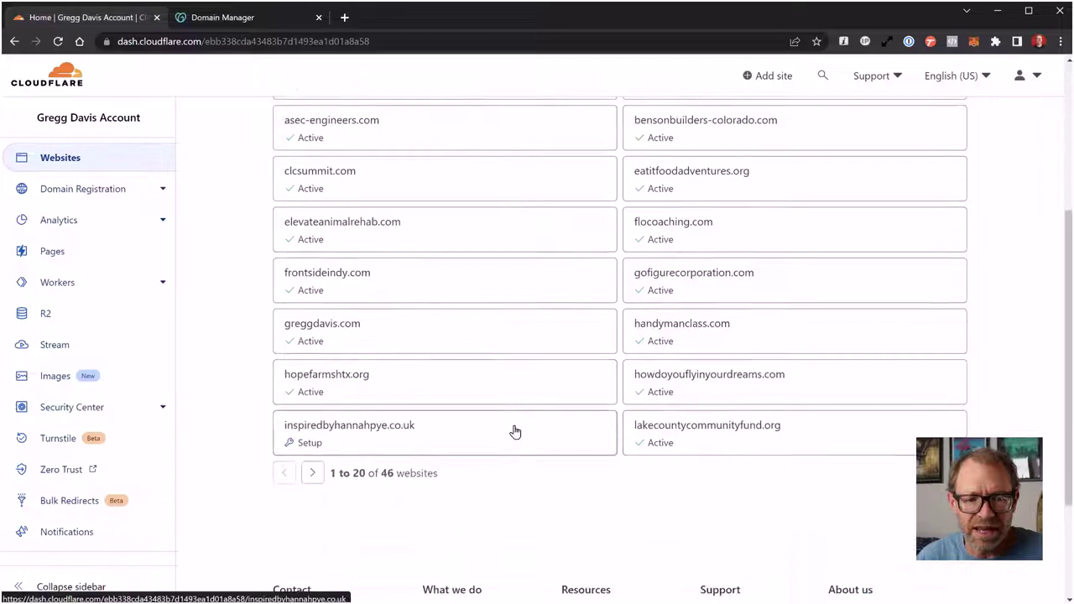
pyautogui.scroll(3, 654, 358)
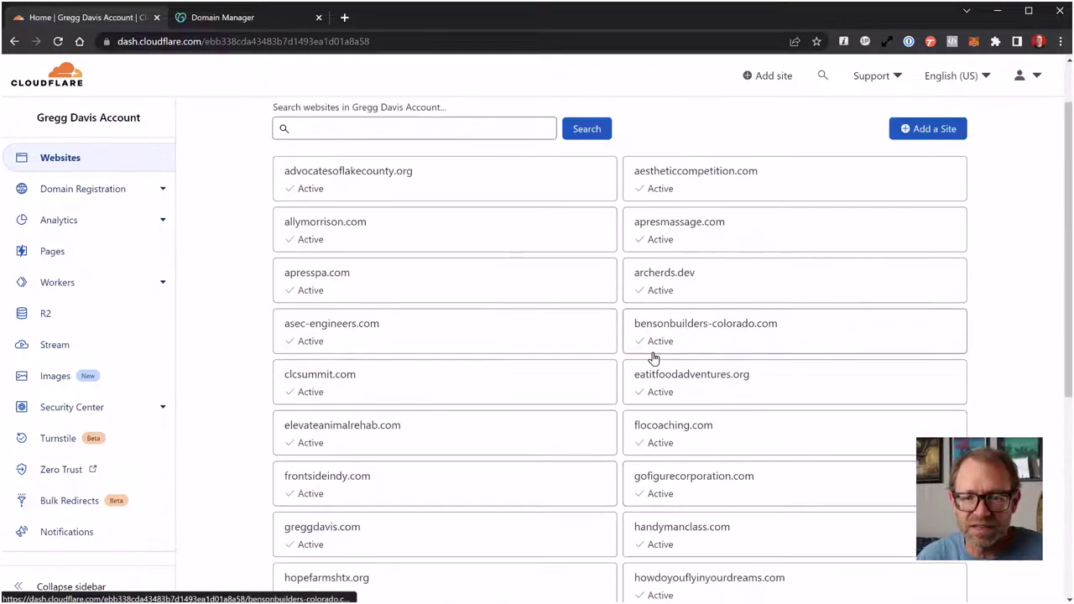
pyautogui.scroll(1, 653, 358)
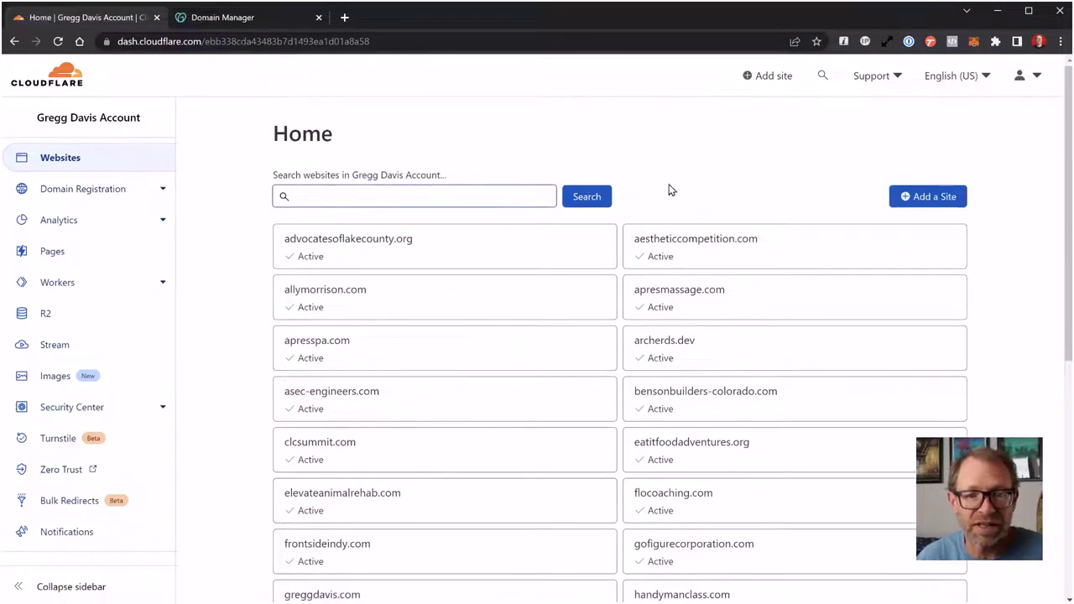
pyautogui.click(922, 196)
# - Add frogbottompaonia.com as a new Cloudflare site
pyautogui.click(338, 188)
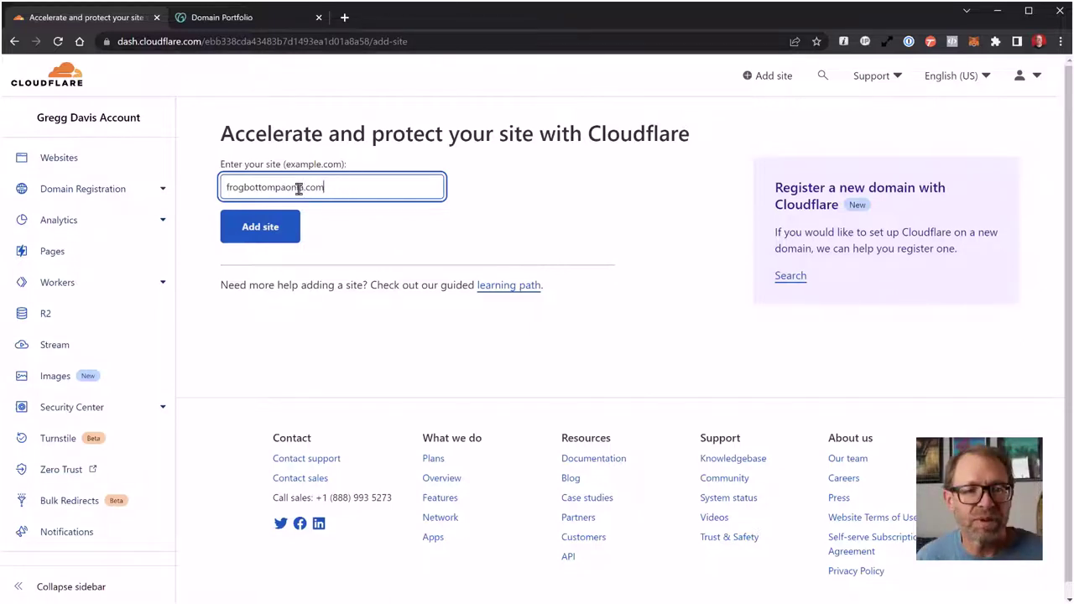
pyautogui.click(261, 234)
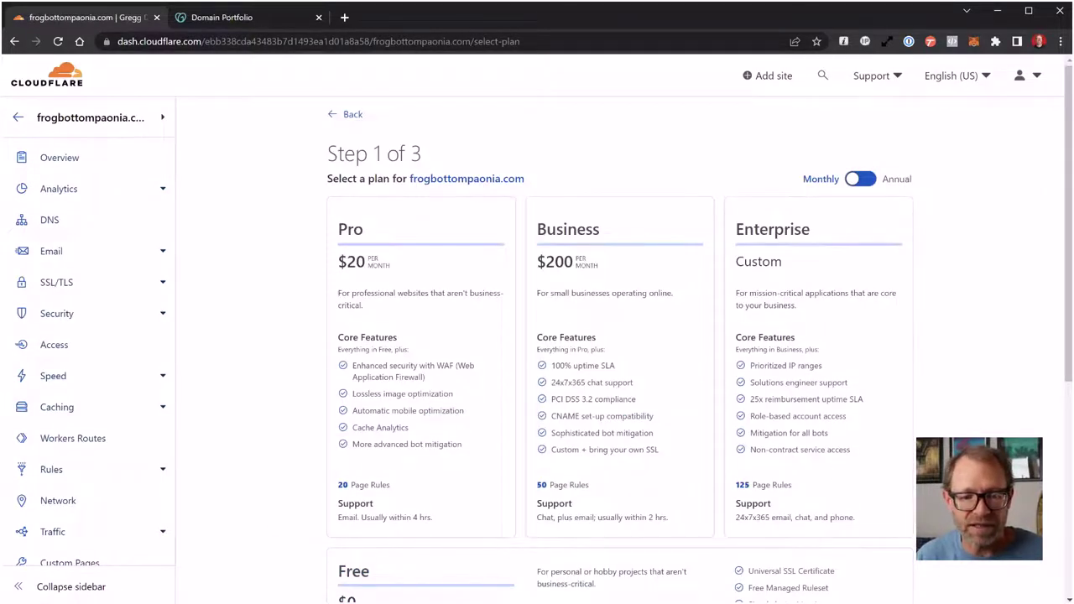
pyautogui.hotkey('alt', 'Tab')
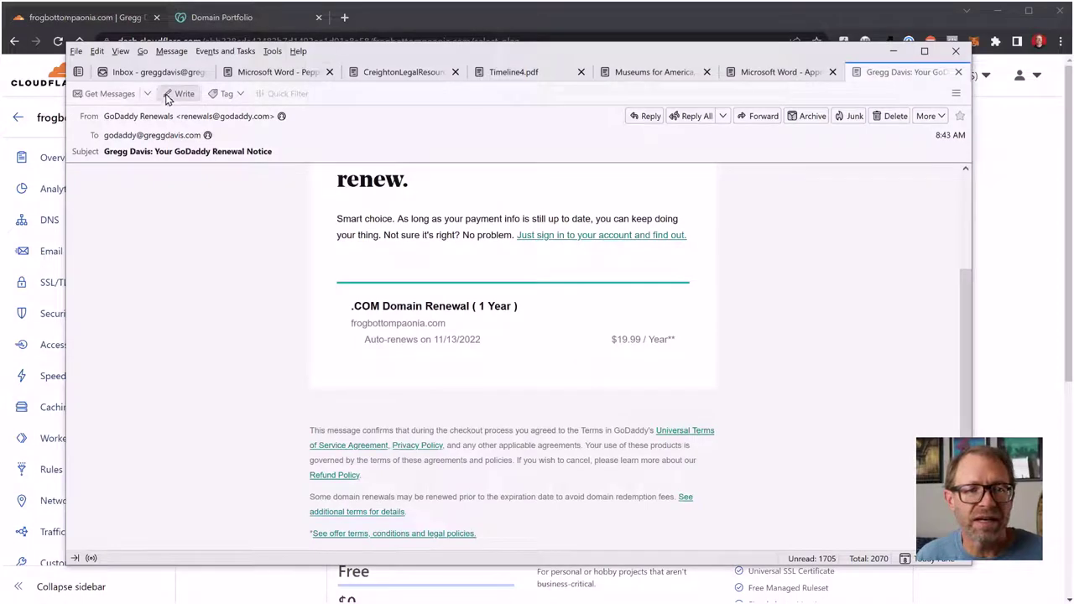
pyautogui.hotkey('alt', 'Tab')
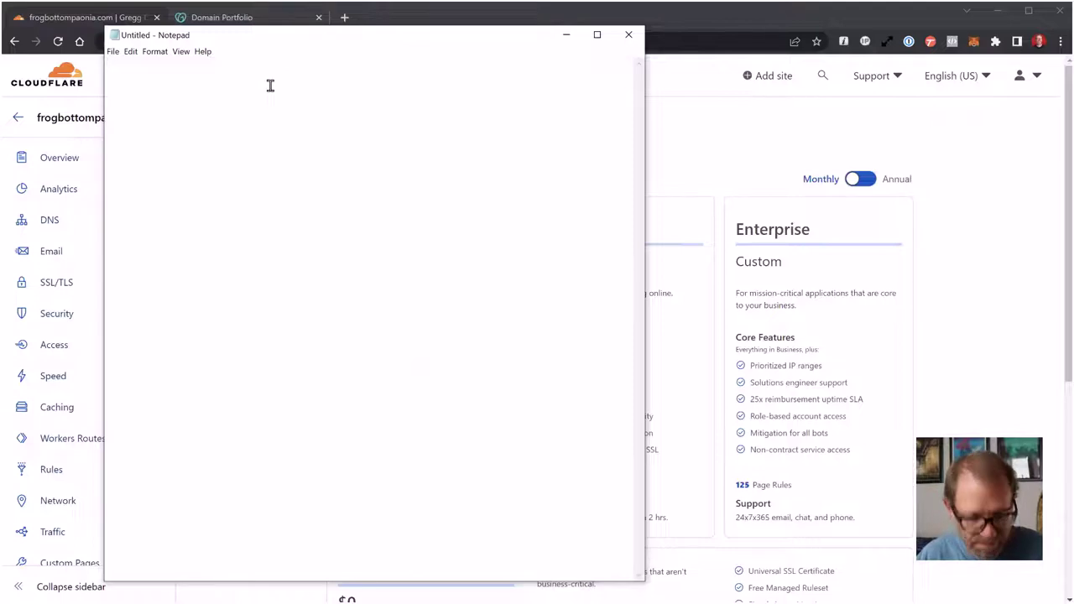
# - Paste the GoDaddy authorization code into a new Notepad note, then minimize Notepad
pyautogui.moveTo(364, 37); pyautogui.dragTo(593, 51)
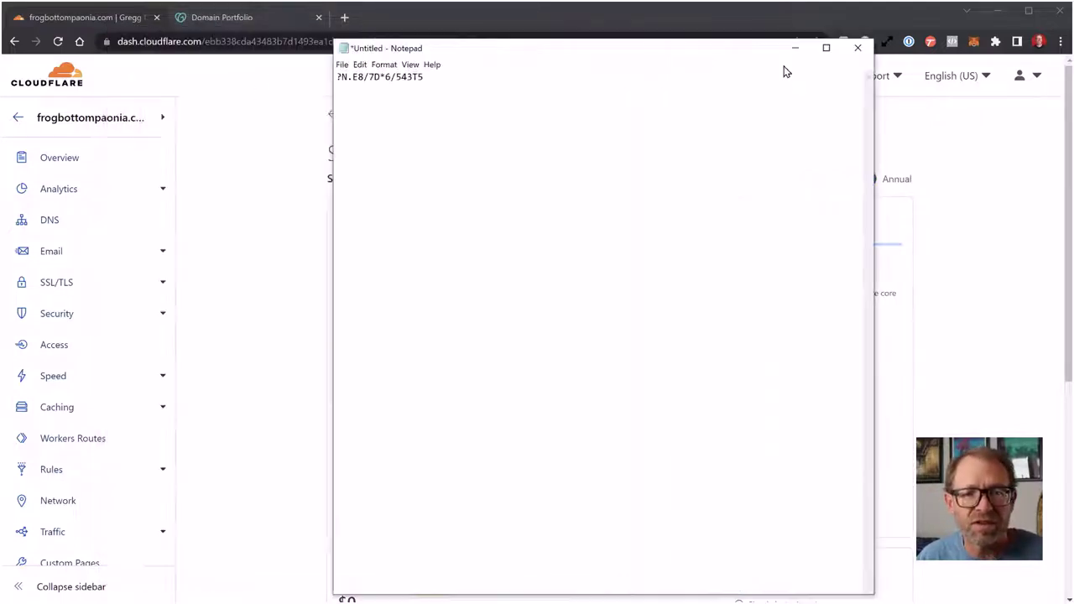
pyautogui.click(795, 47)
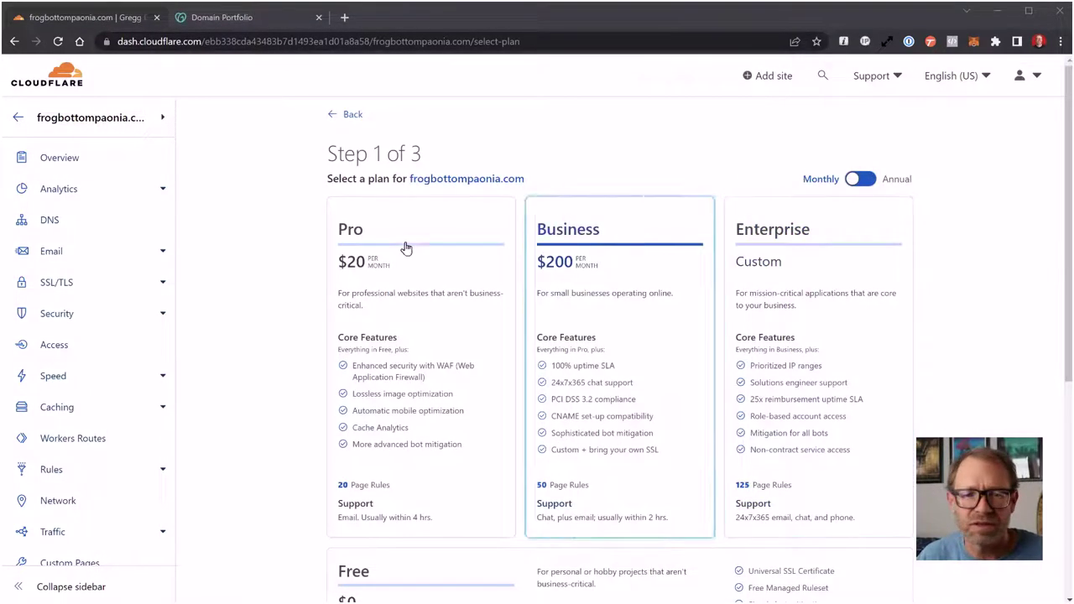
# - Choose the Free plan for frogbottompaonia.com and accept the scanned DNS records
pyautogui.scroll(-2, 405, 244)
pyautogui.click(476, 486)
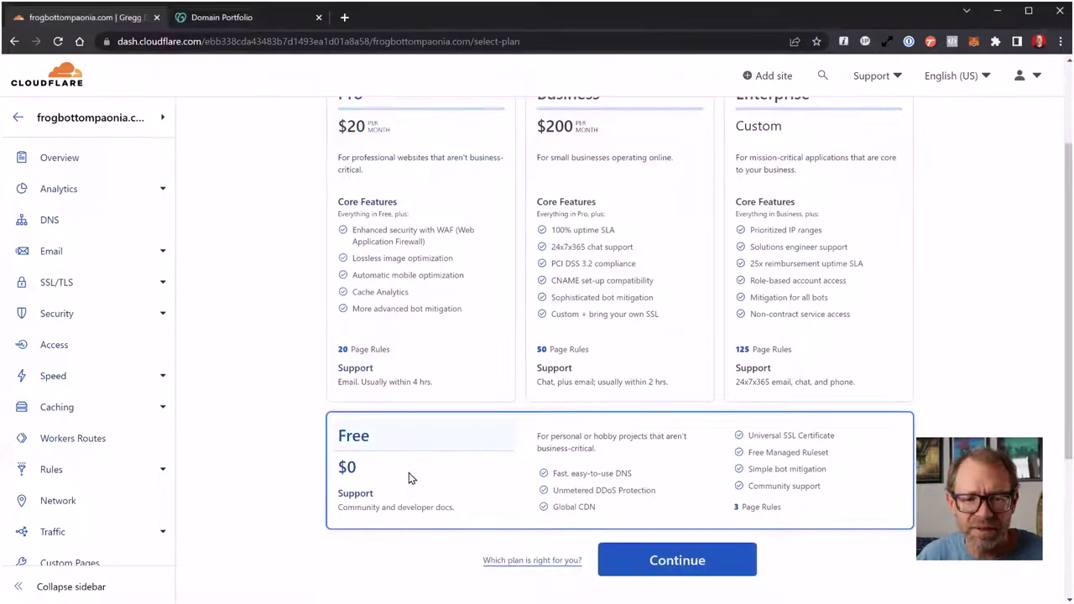
pyautogui.click(685, 560)
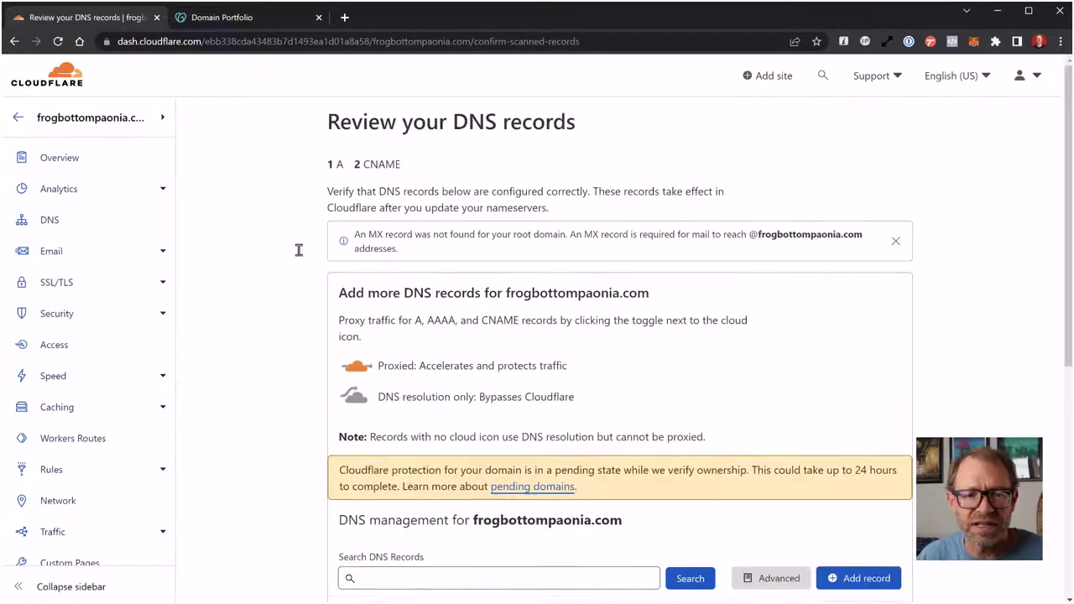
pyautogui.scroll(-3, 261, 307)
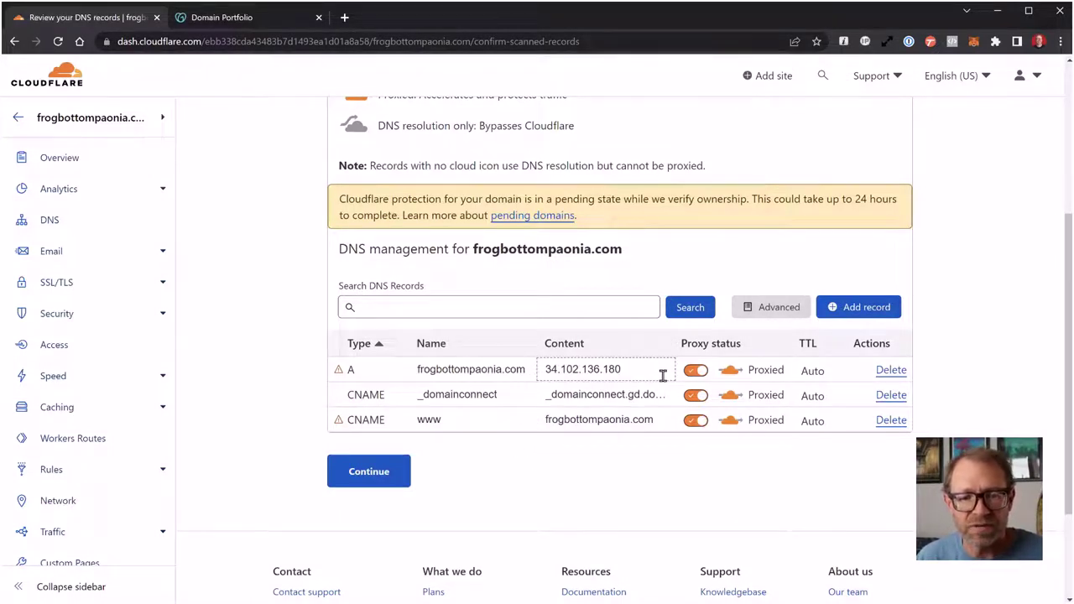
pyautogui.click(365, 480)
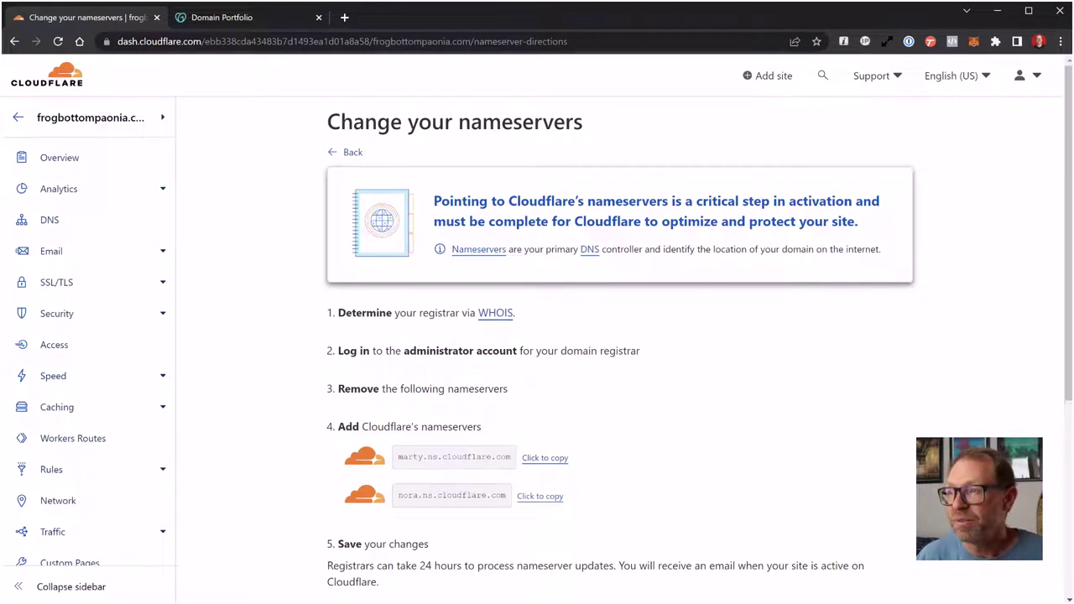
# - Copy the first nameserver marty.ns.cloudflare.com and return to GoDaddy's Domain Portfolio
pyautogui.moveTo(1072, 168); pyautogui.dragTo(554, 50)
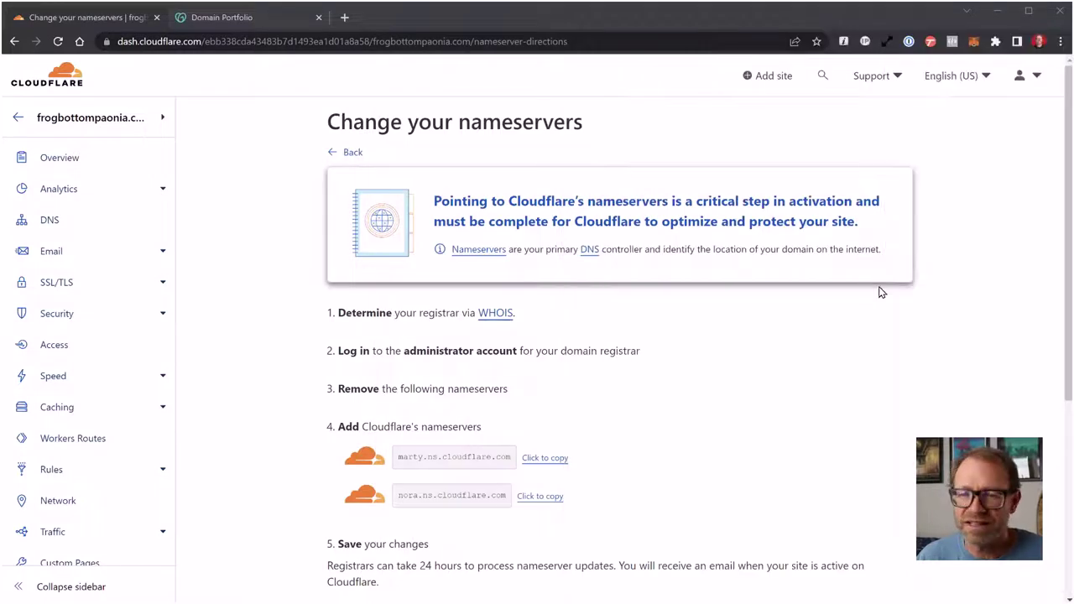
pyautogui.click(555, 461)
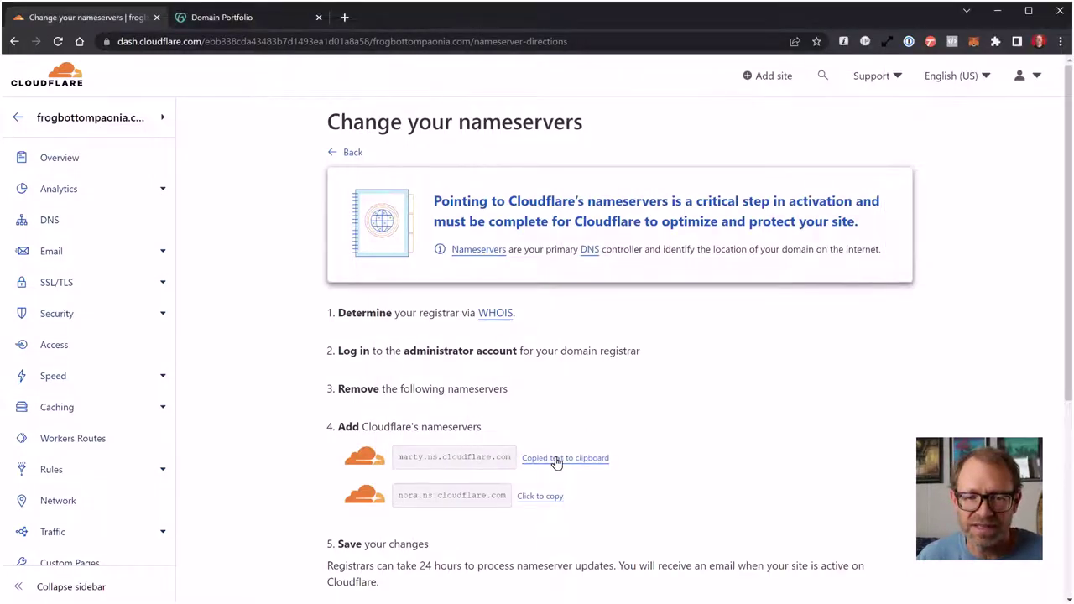
pyautogui.click(222, 17)
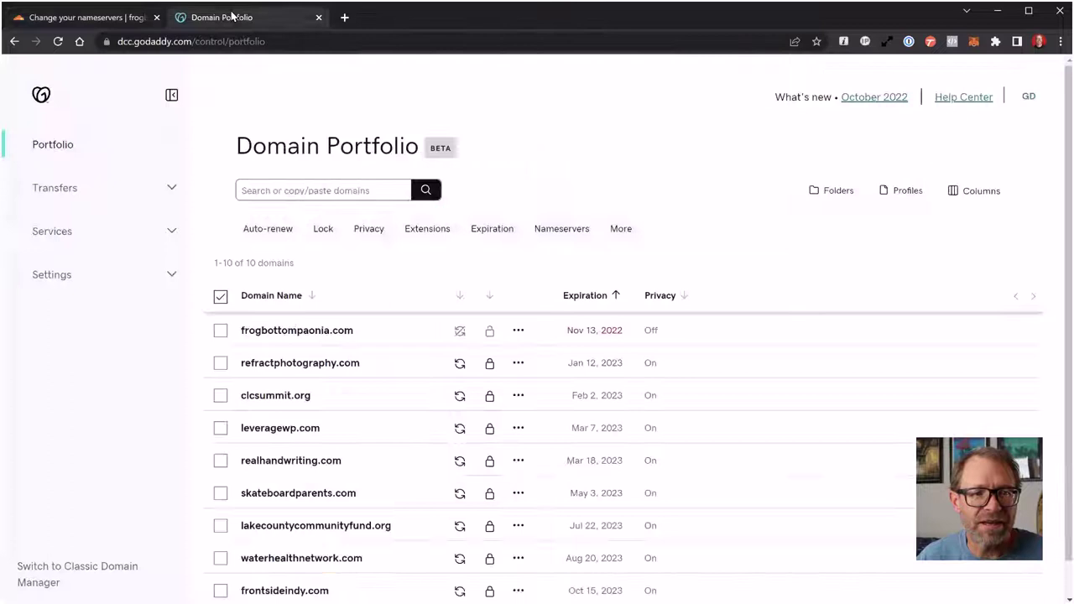
# - Open DNS Management for frogbottompaonia.com and find its nameservers ns37 and ns38.domaincontrol.com
pyautogui.click(307, 332)
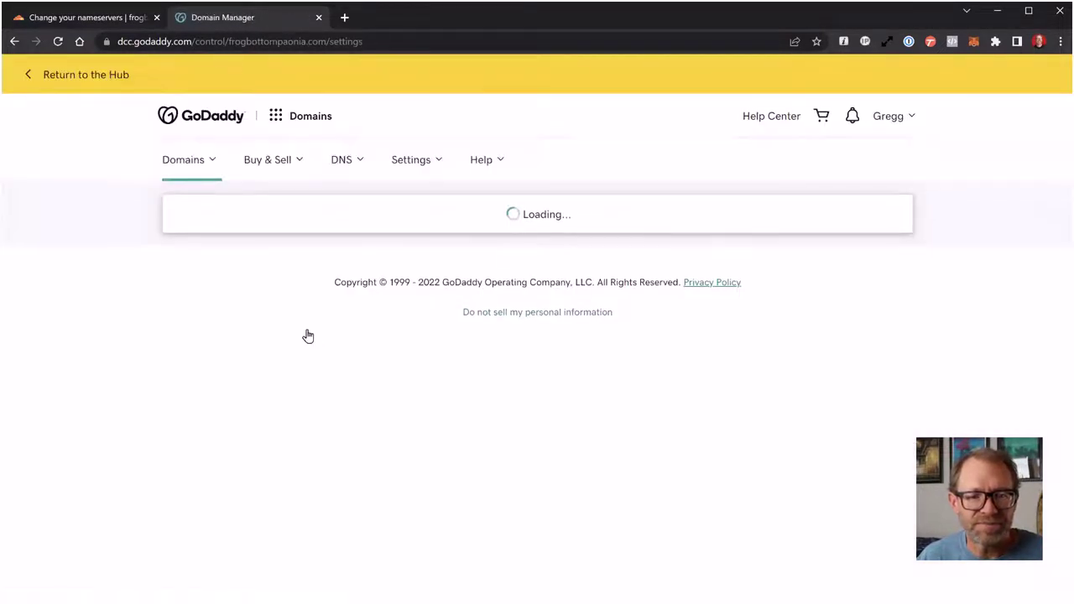
pyautogui.scroll(-10, 521, 344)
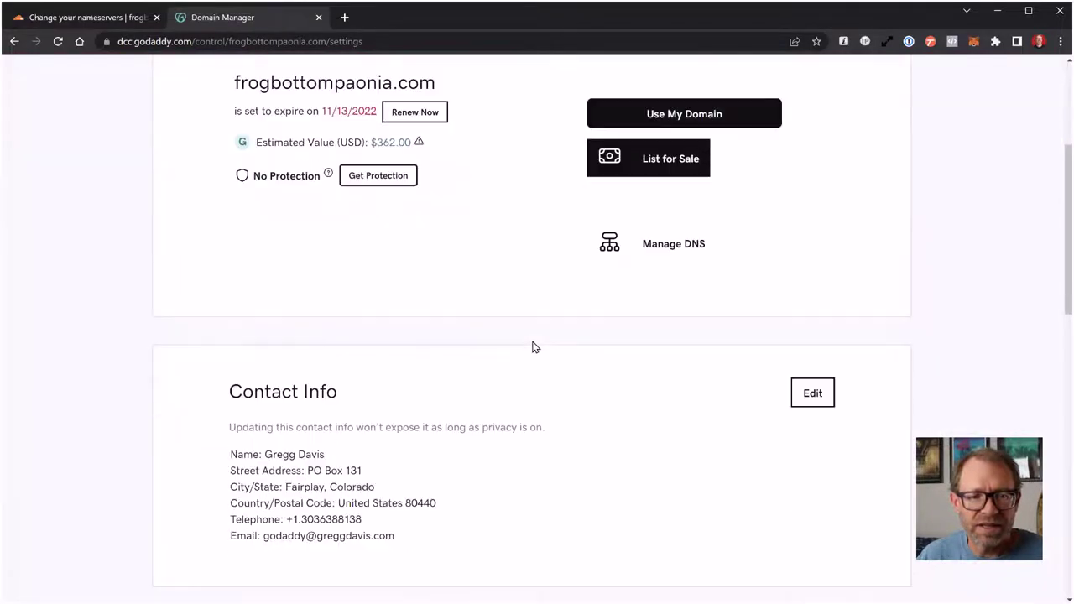
pyautogui.scroll(-1, 538, 326)
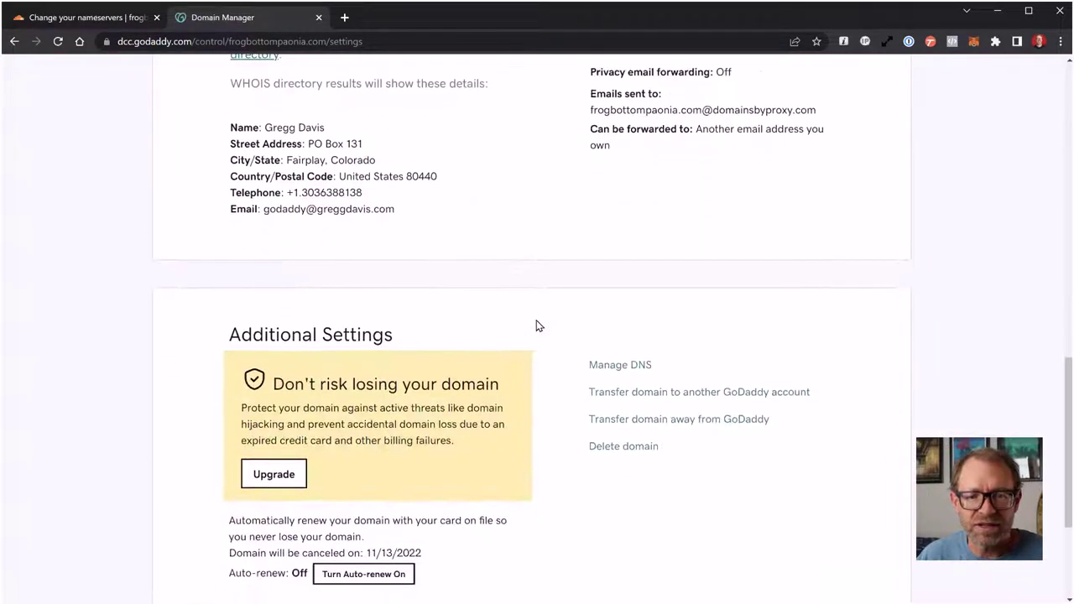
pyautogui.click(608, 367)
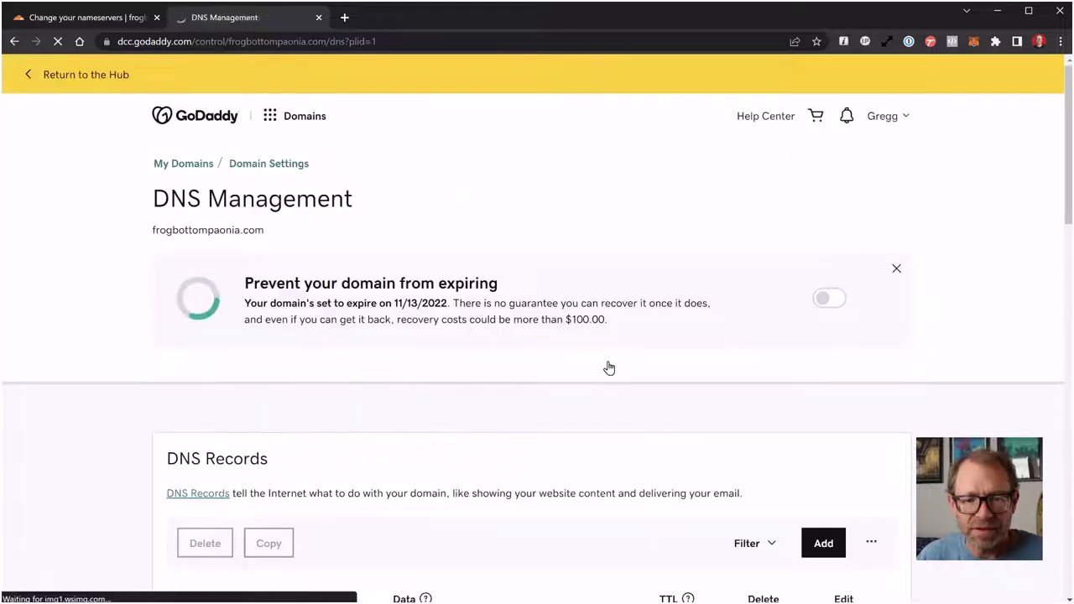
pyautogui.scroll(-3, 609, 357)
pyautogui.scroll(-7, 609, 349)
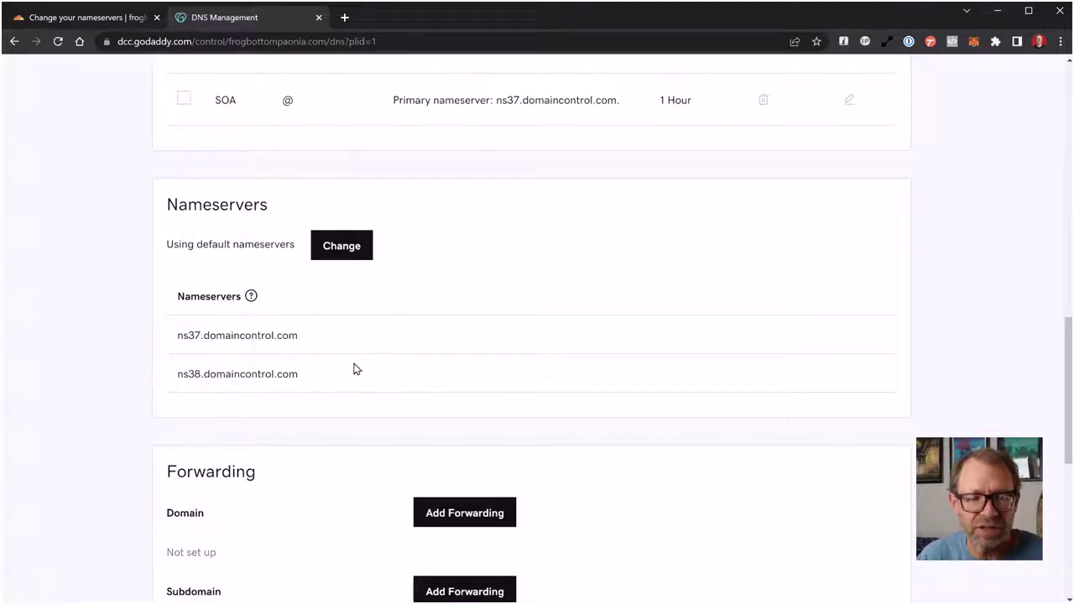
# - Switch to custom nameservers and enter marty.ns.cloudflare.com as the first nameserver
pyautogui.click(342, 246)
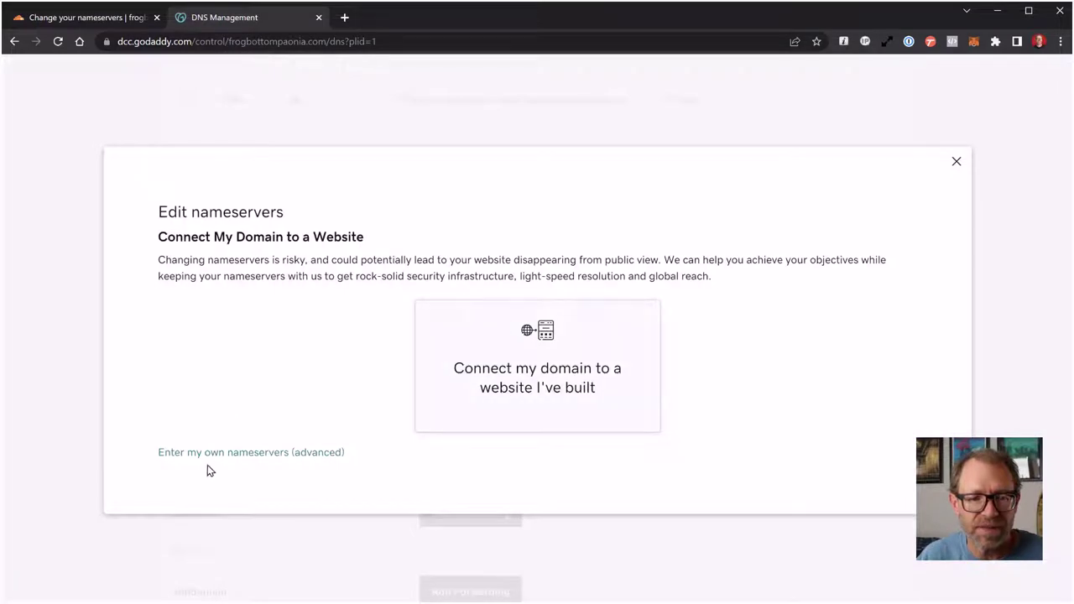
pyautogui.click(276, 456)
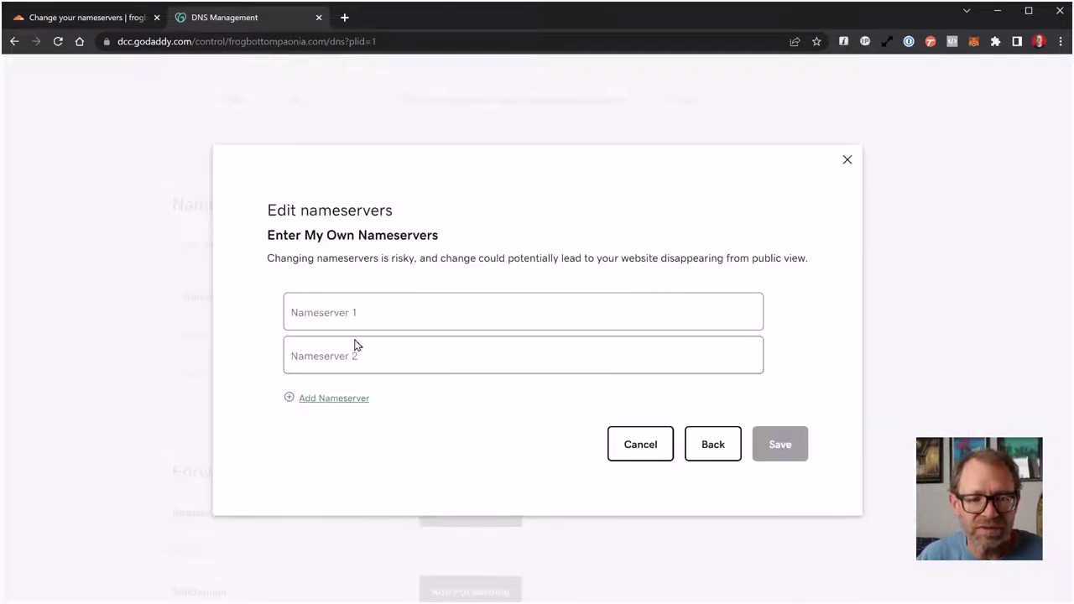
pyautogui.click(359, 307)
pyautogui.hotkey('ctrl', 'v')
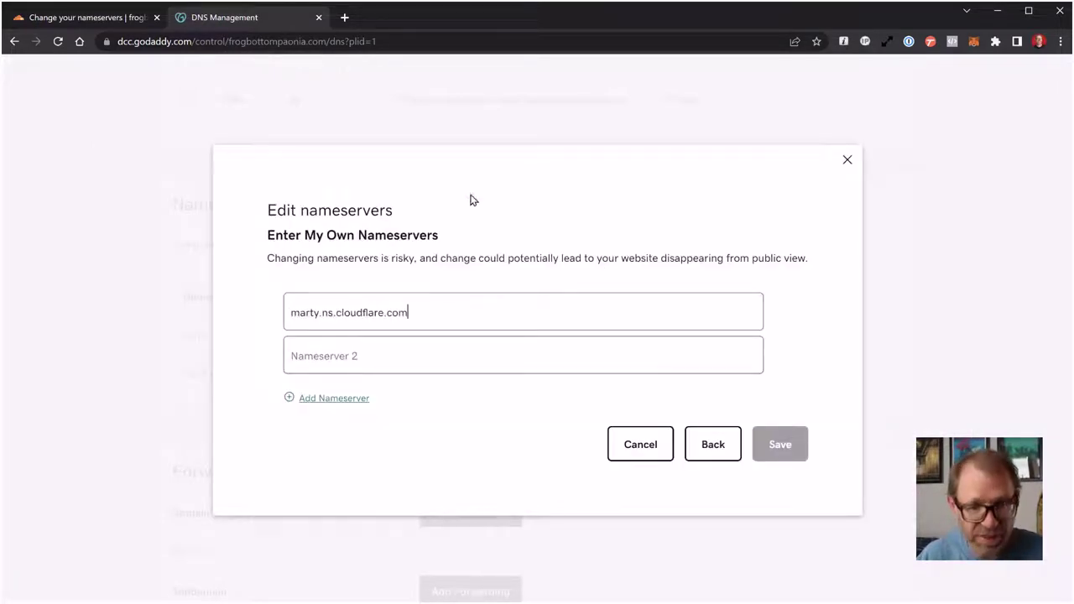
# - Add nora.ns.cloudflare.com as the second nameserver, then save and confirm the update
pyautogui.click(115, 21)
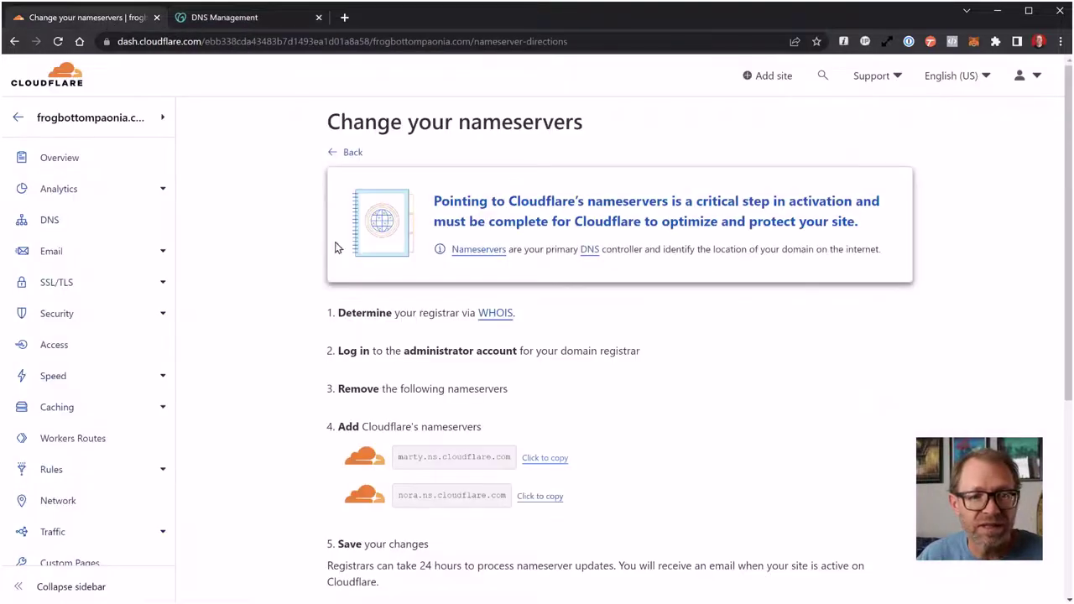
pyautogui.click(528, 499)
pyautogui.click(245, 21)
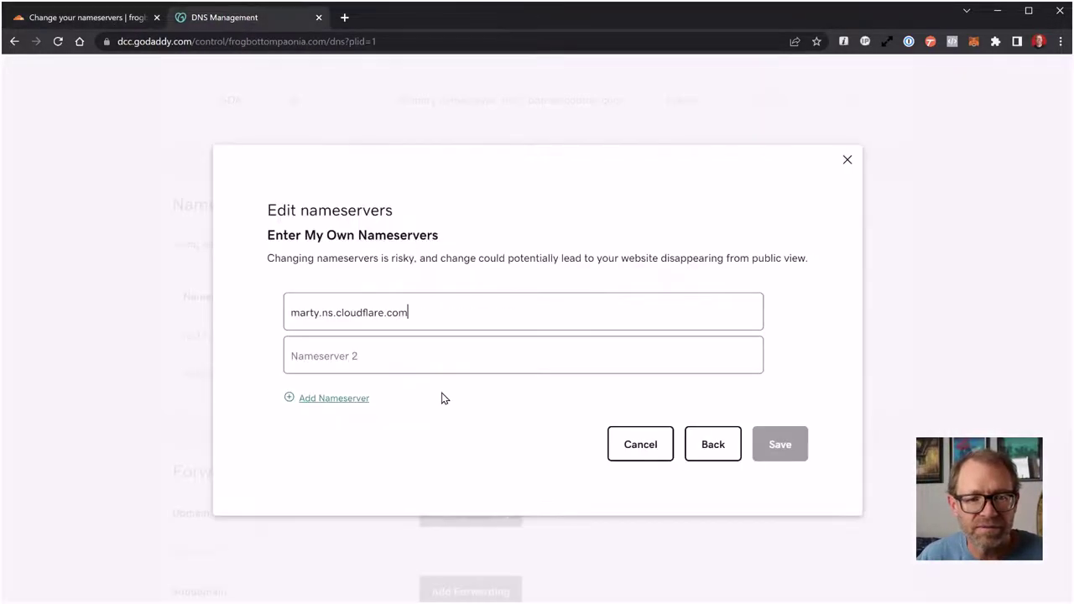
pyautogui.click(348, 352)
pyautogui.hotkey('ctrl', 'v')
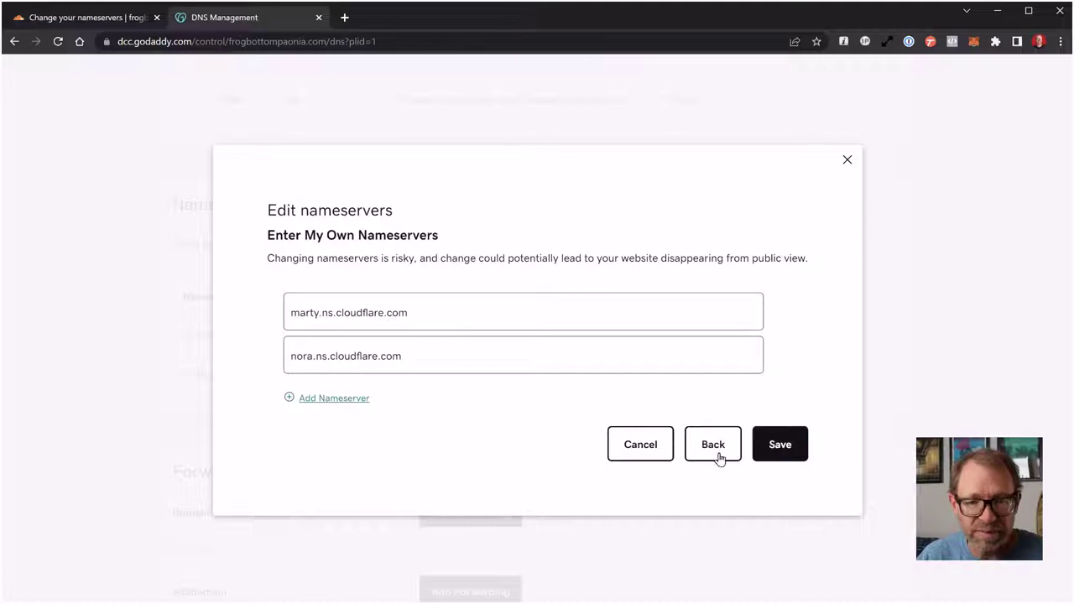
pyautogui.click(774, 447)
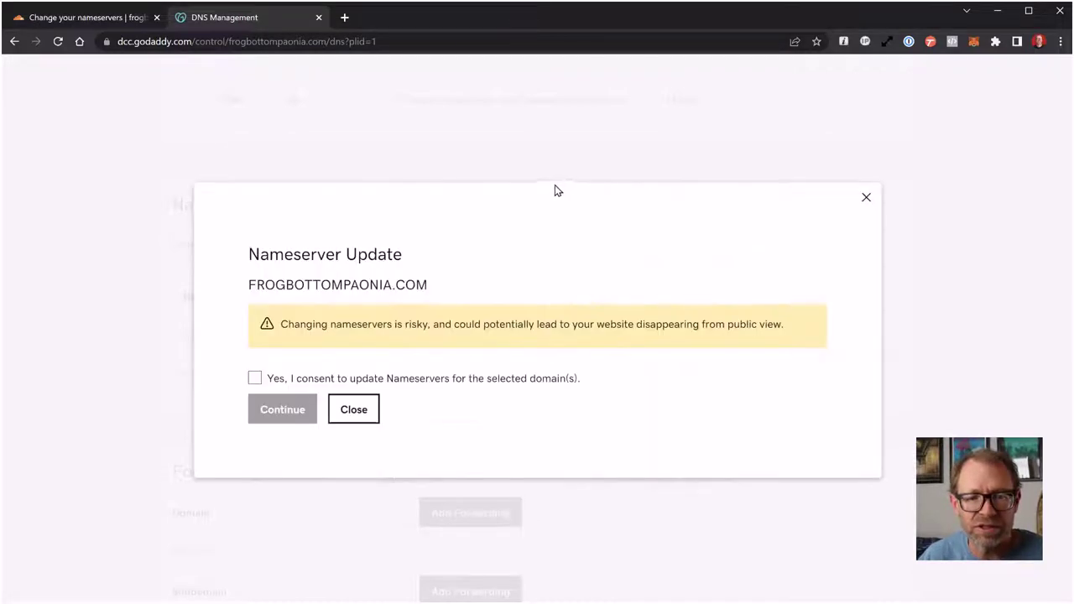
pyautogui.click(254, 378)
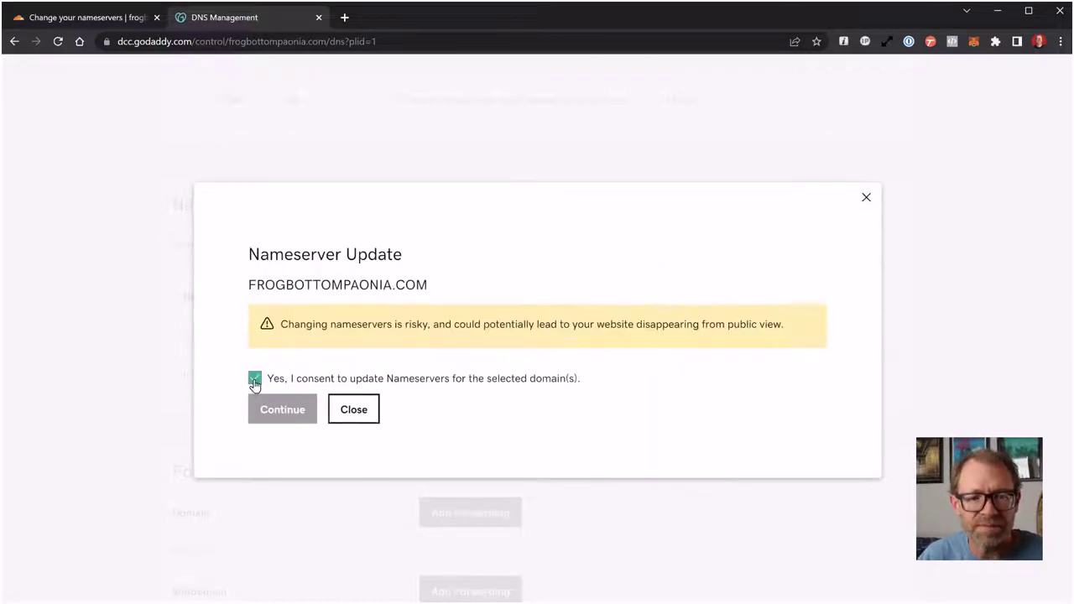
pyautogui.click(299, 411)
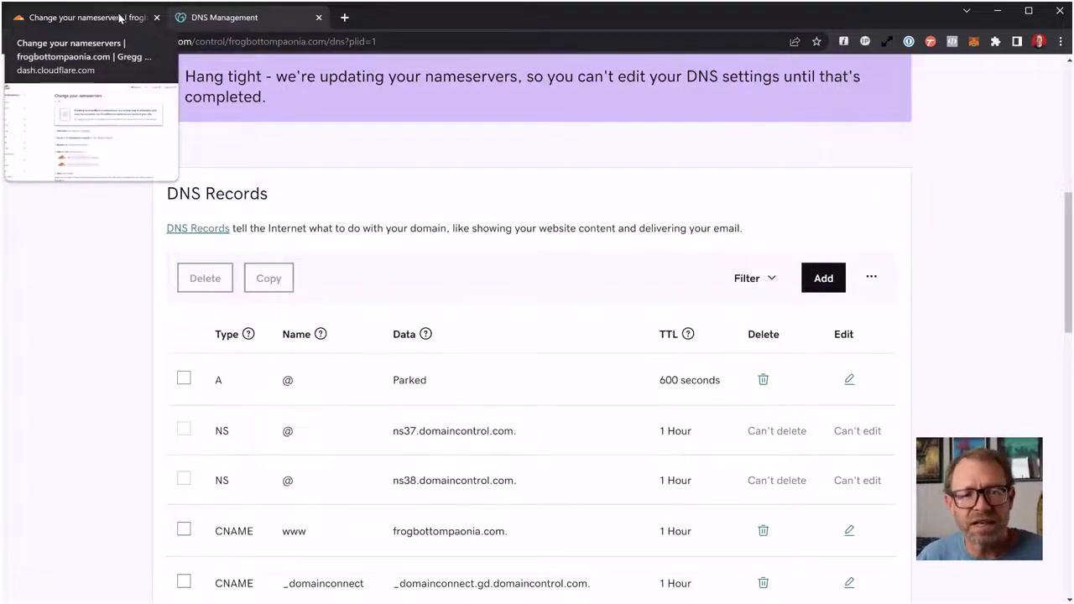
# - After checking GoDaddy's update status, have Cloudflare check frogbottompaonia.com's new nameservers
pyautogui.click(120, 18)
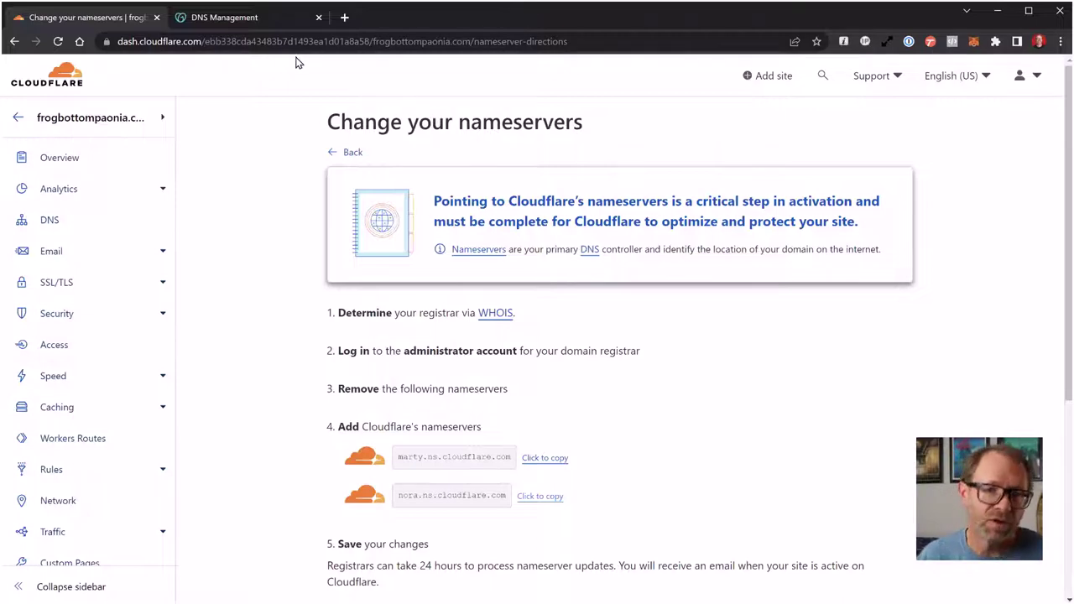
pyautogui.scroll(-4, 263, 353)
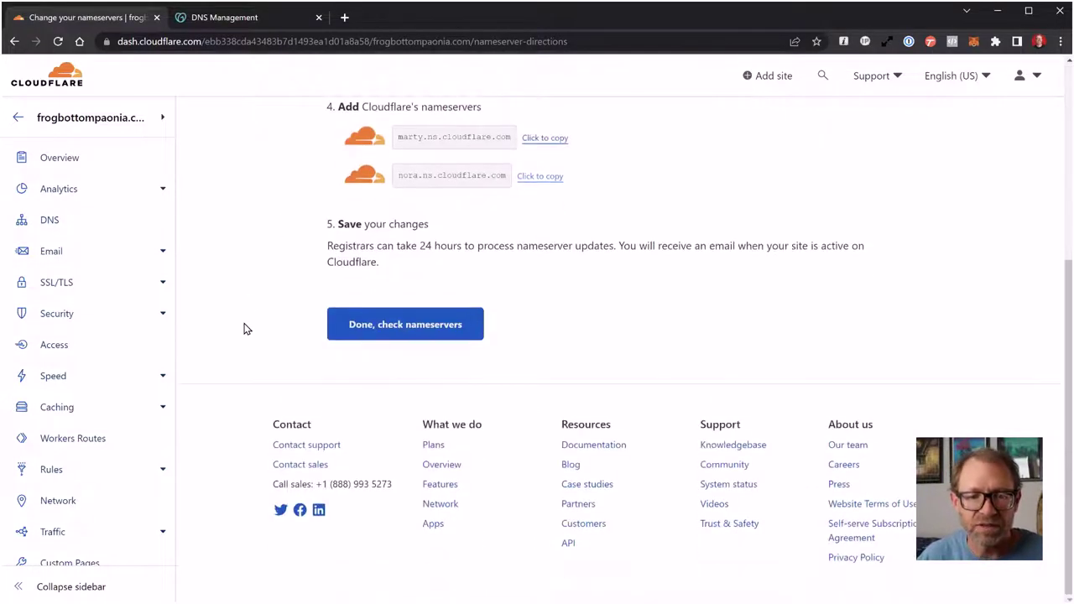
pyautogui.click(276, 19)
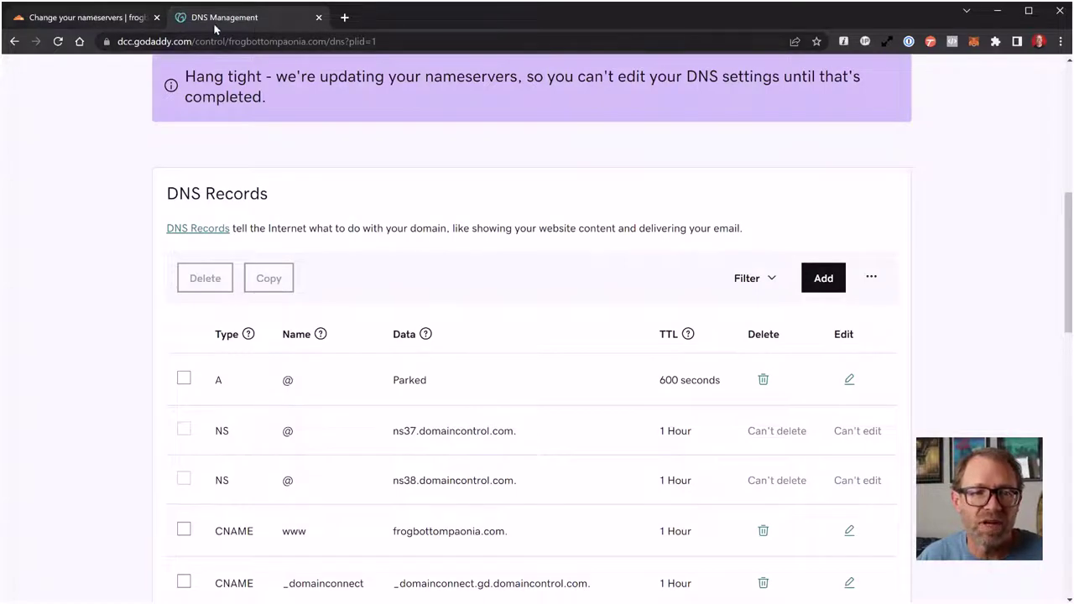
pyautogui.click(116, 23)
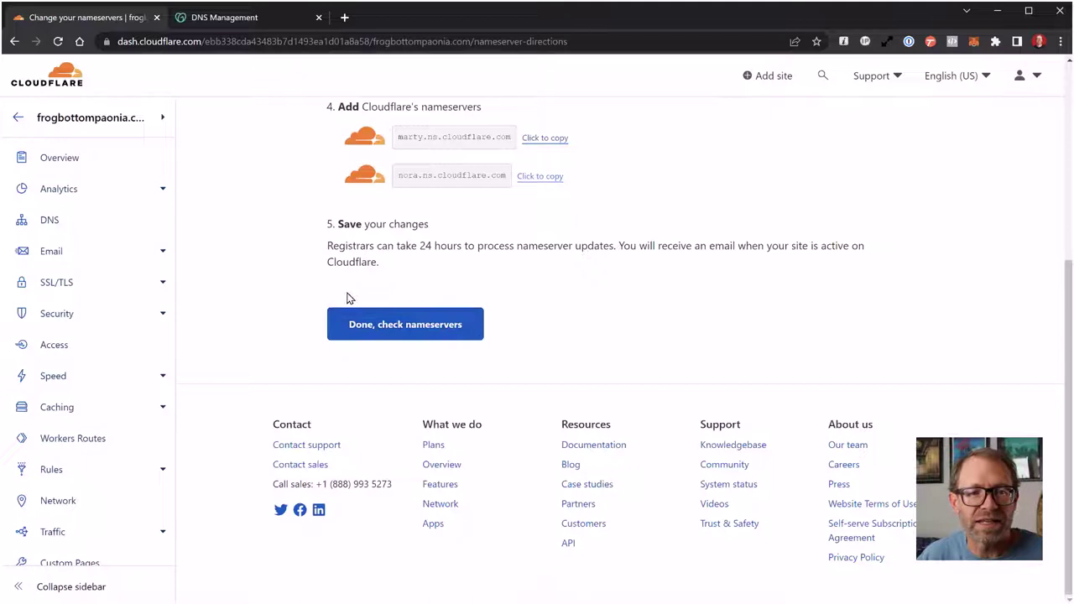
pyautogui.click(426, 330)
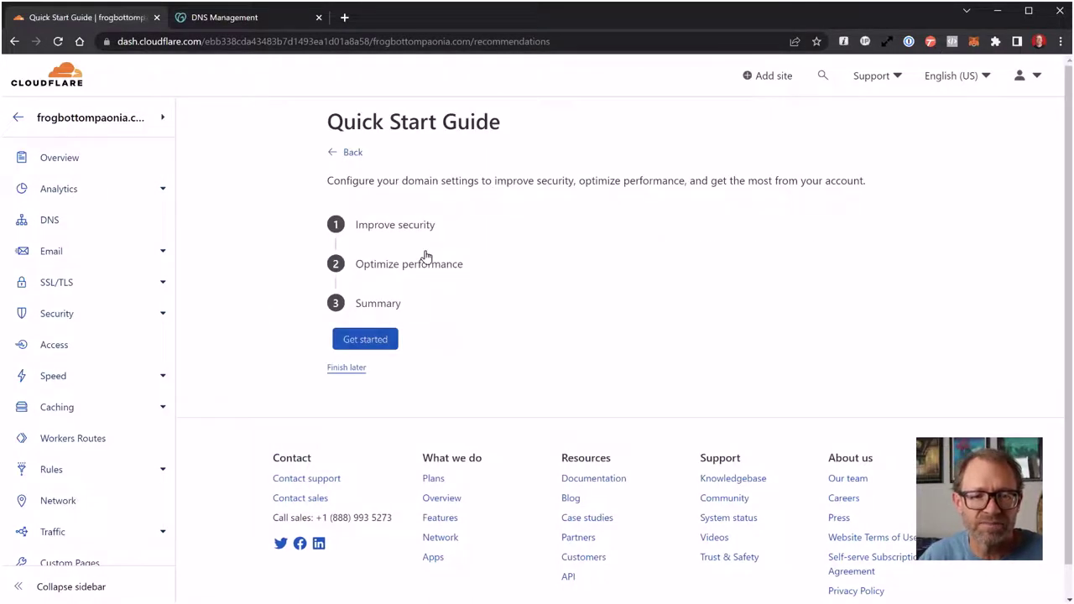
pyautogui.click(355, 369)
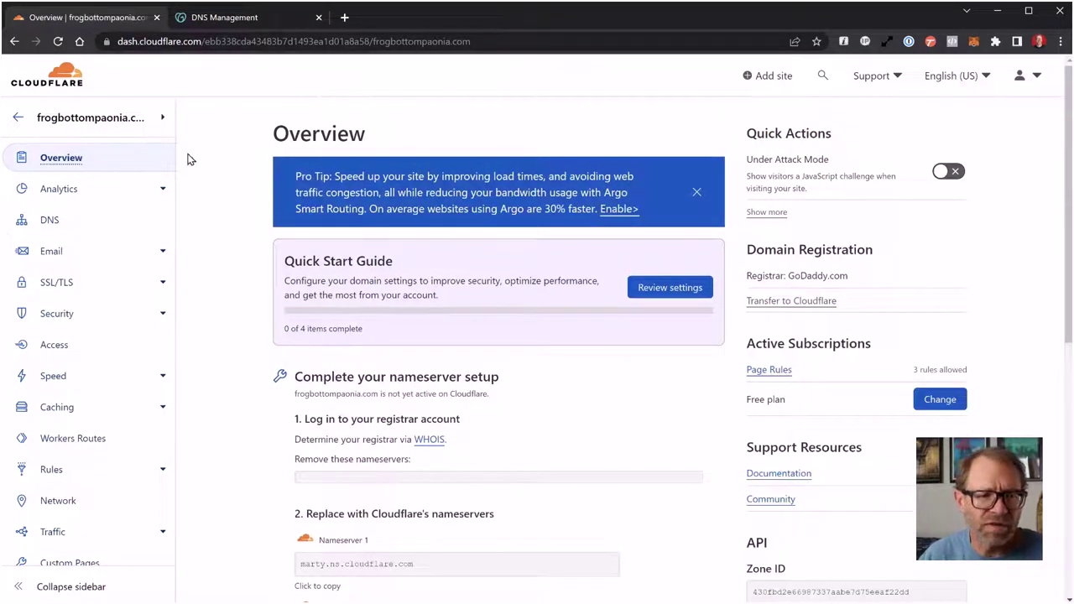
pyautogui.scroll(-3, 233, 275)
pyautogui.scroll(3, 233, 276)
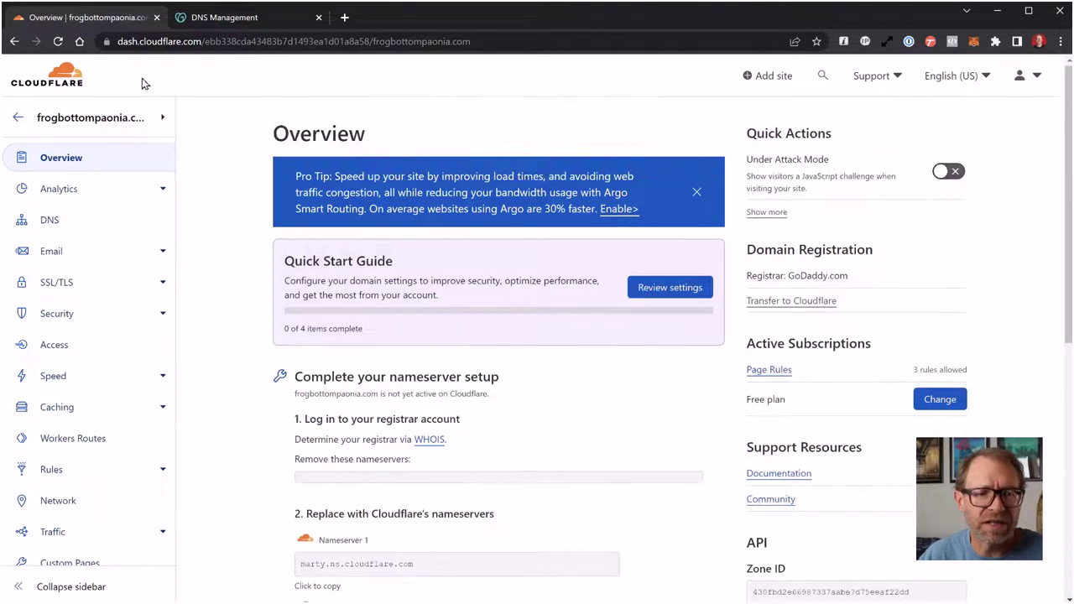
pyautogui.click(58, 42)
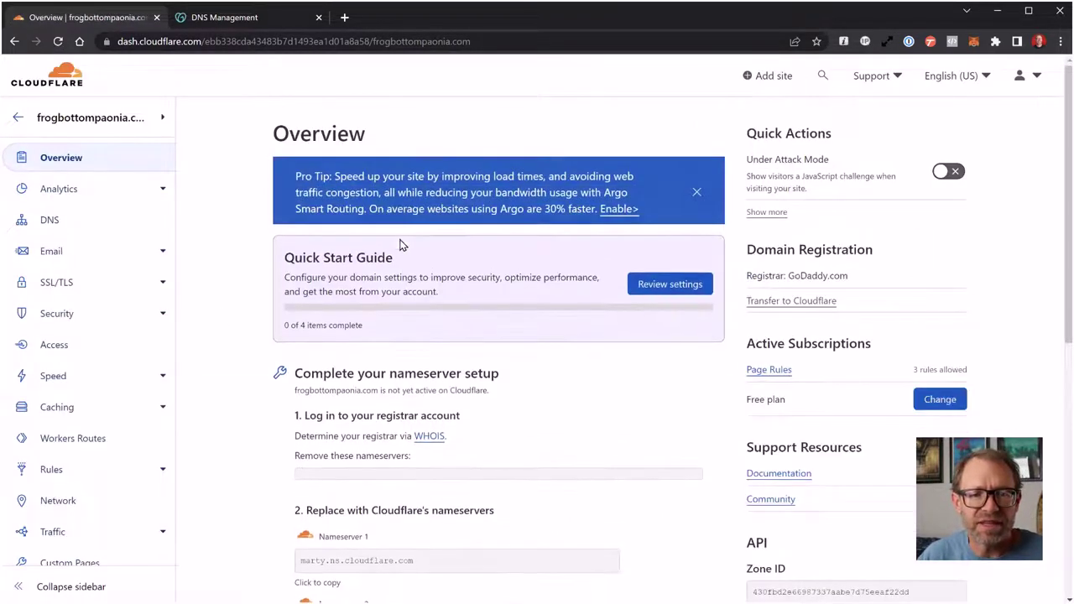
pyautogui.scroll(-3, 382, 340)
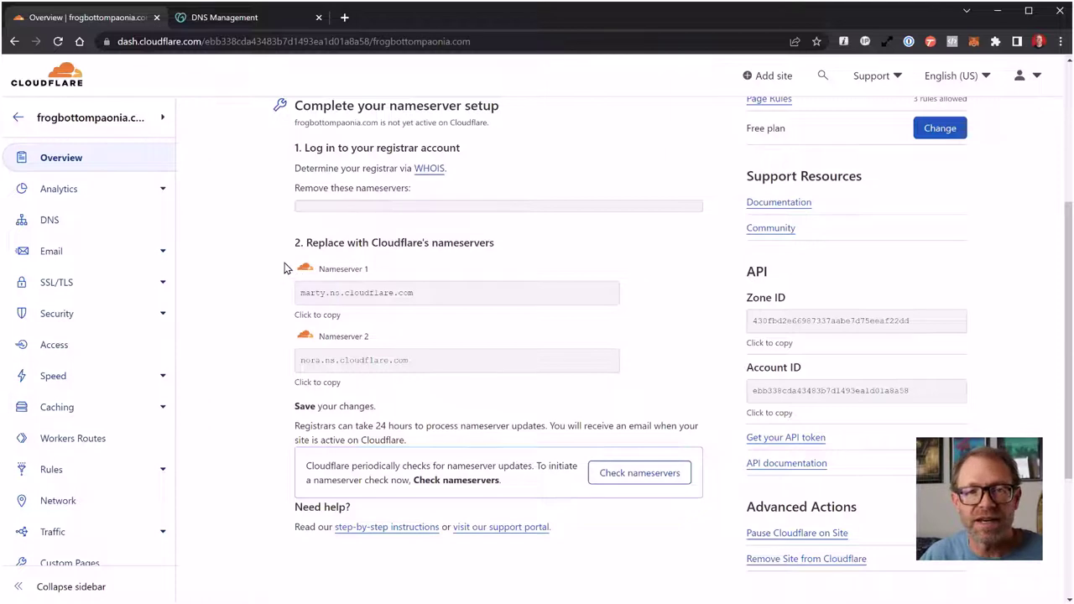
pyautogui.scroll(3, 285, 258)
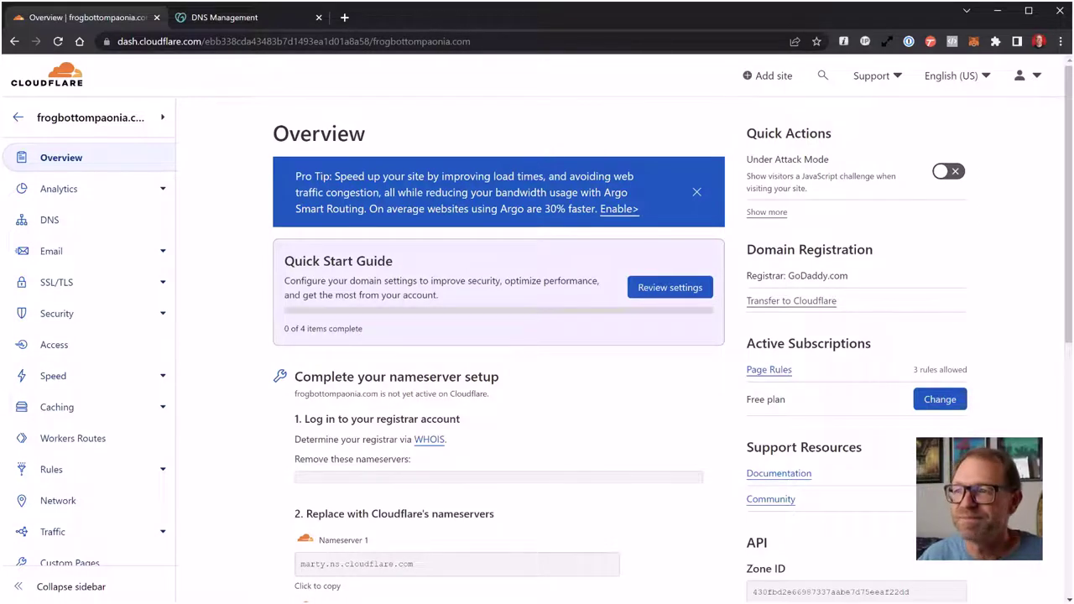
pyautogui.scroll(-2, 527, 283)
pyautogui.scroll(1, 501, 258)
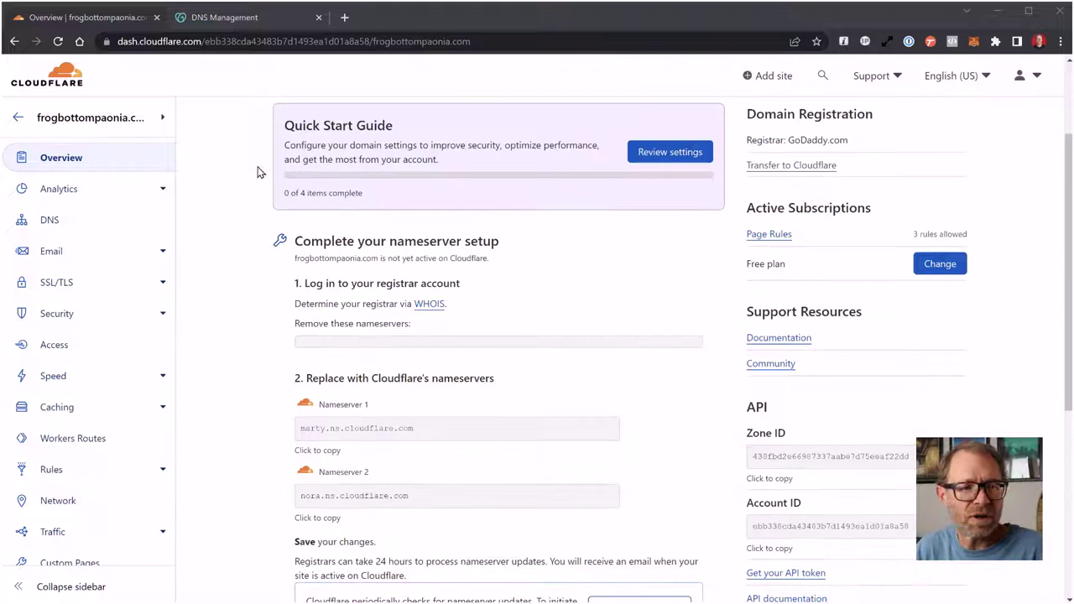
pyautogui.scroll(-3, 473, 231)
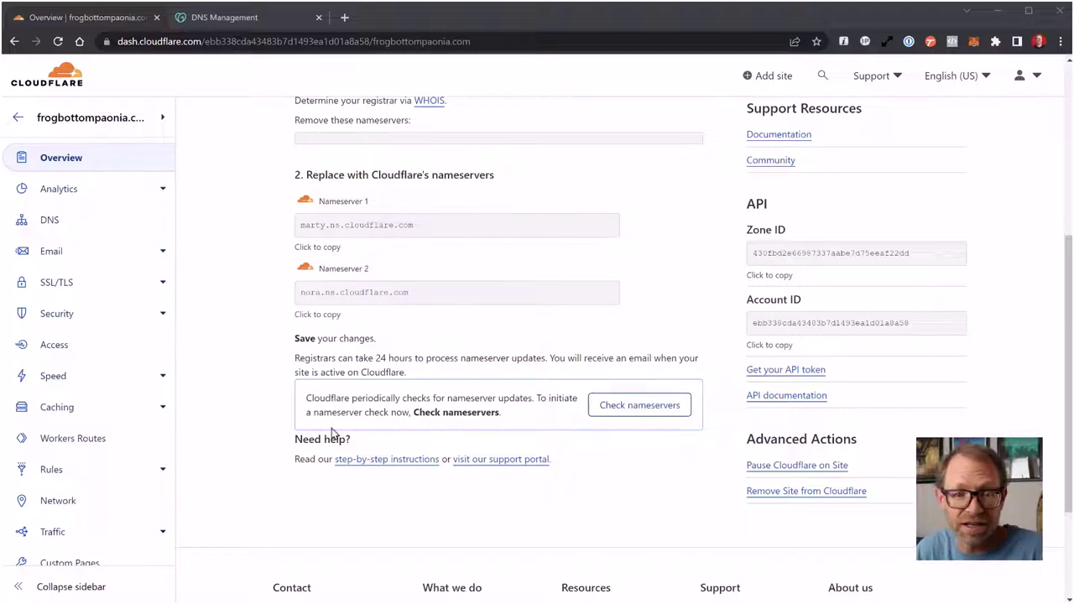
# - Request a nameserver recheck and reload the frogbottompaonia.com overview to see if it's active
pyautogui.click(642, 409)
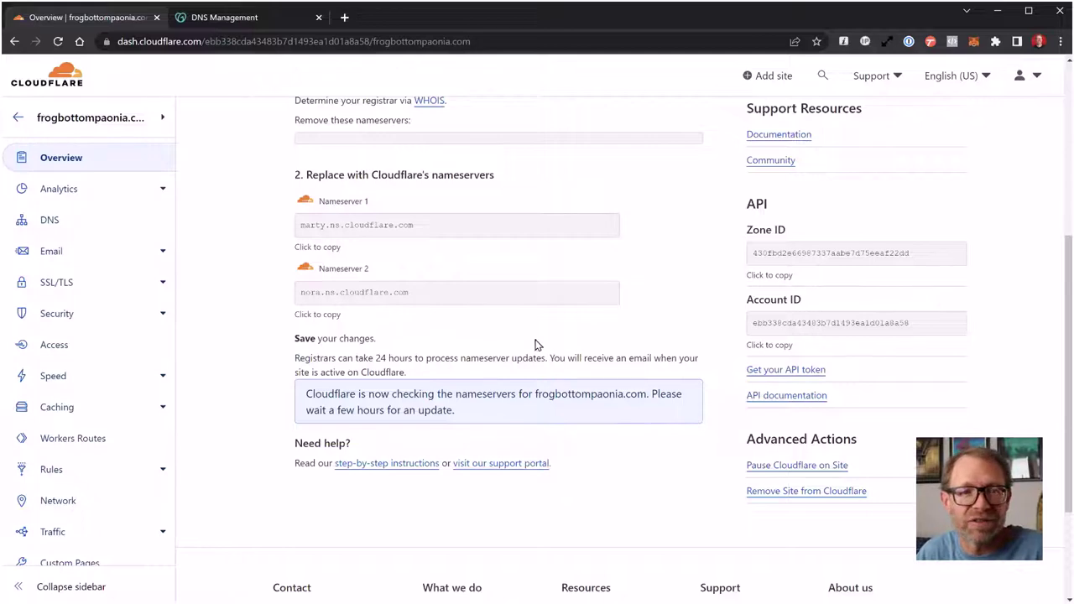
pyautogui.scroll(4, 457, 319)
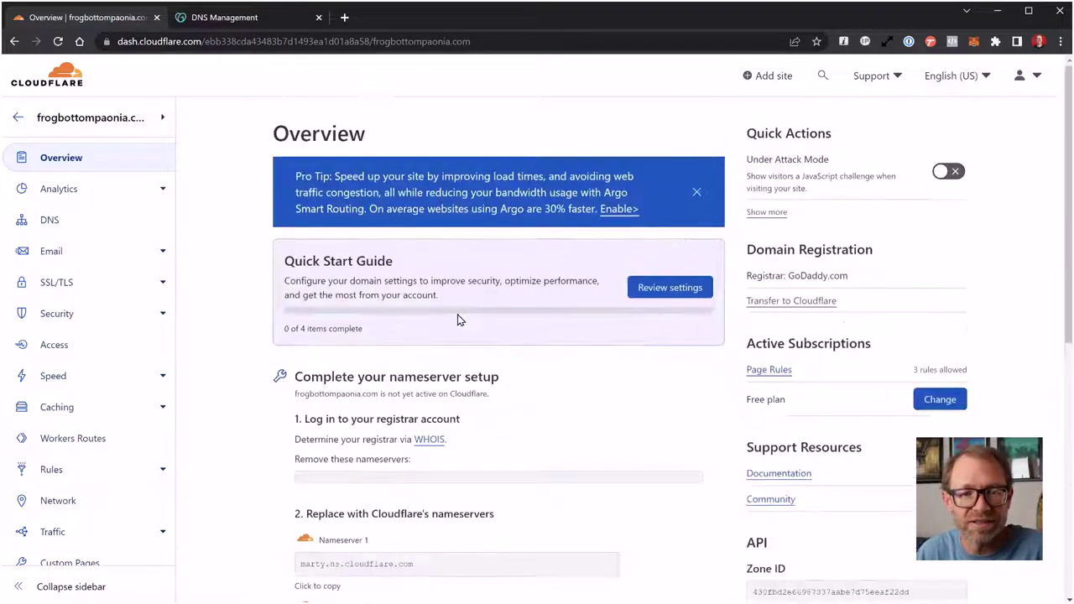
pyautogui.click(58, 42)
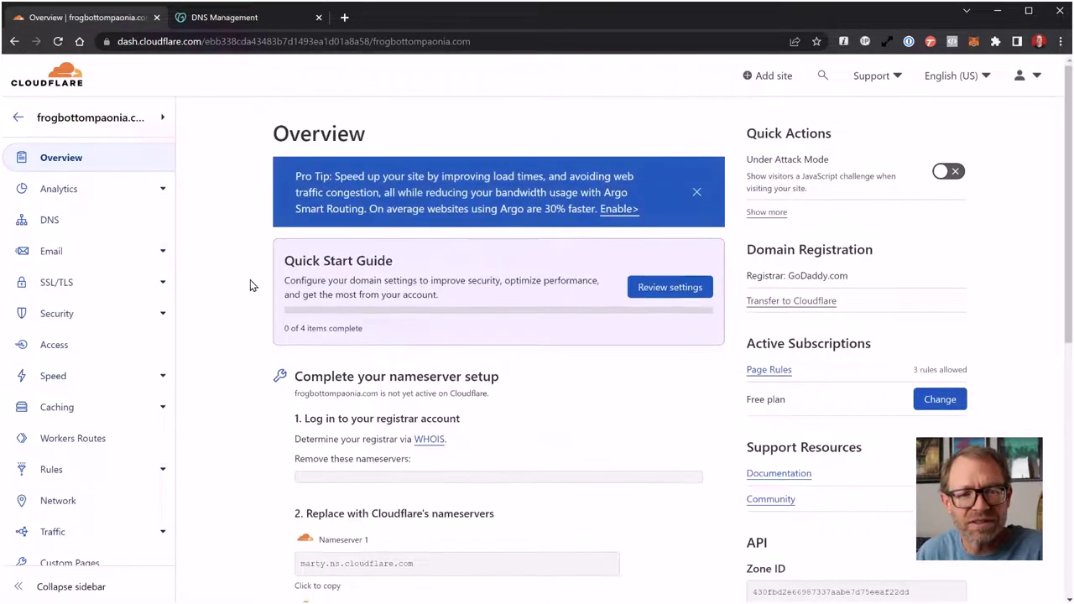
pyautogui.scroll(-3, 249, 285)
pyautogui.scroll(1, 247, 287)
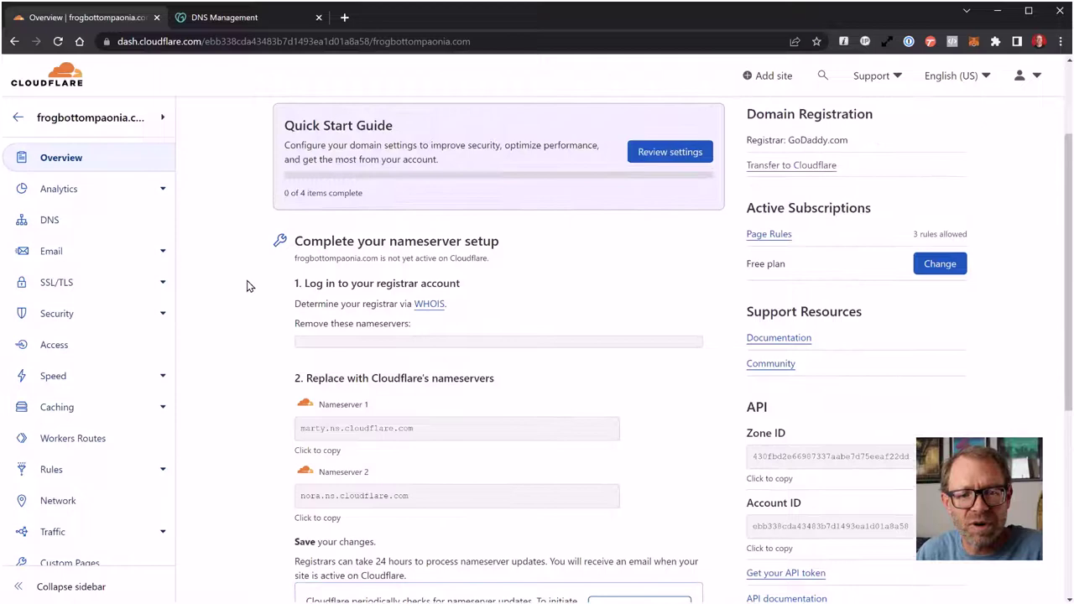
pyautogui.scroll(-1, 246, 286)
pyautogui.scroll(2, 243, 289)
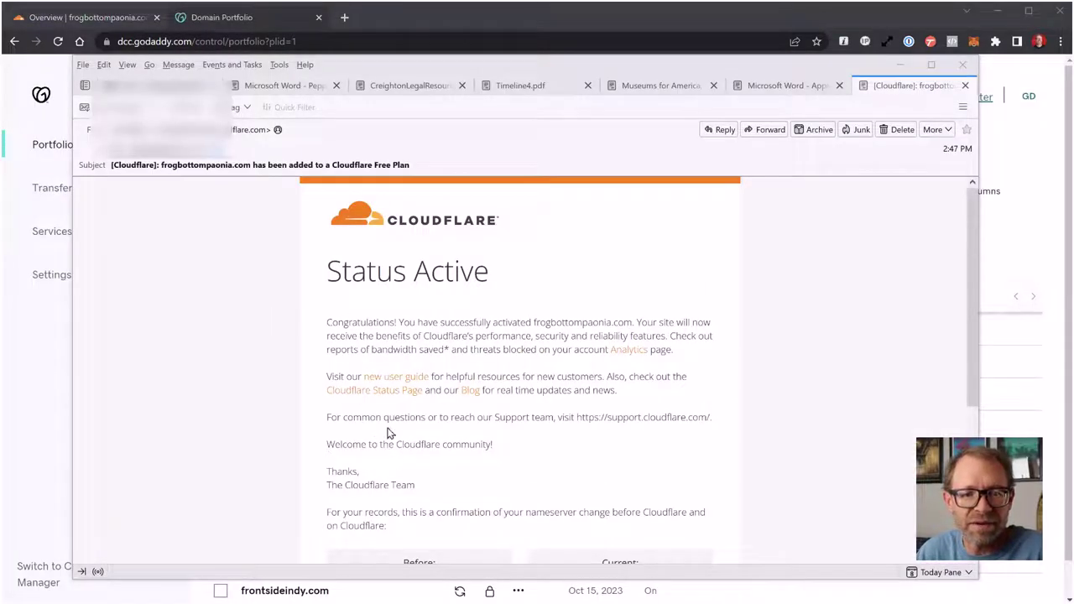
# - Read through Cloudflare's Status Active email, then go back to the browser's Cloudflare Overview
pyautogui.scroll(-5, 386, 284)
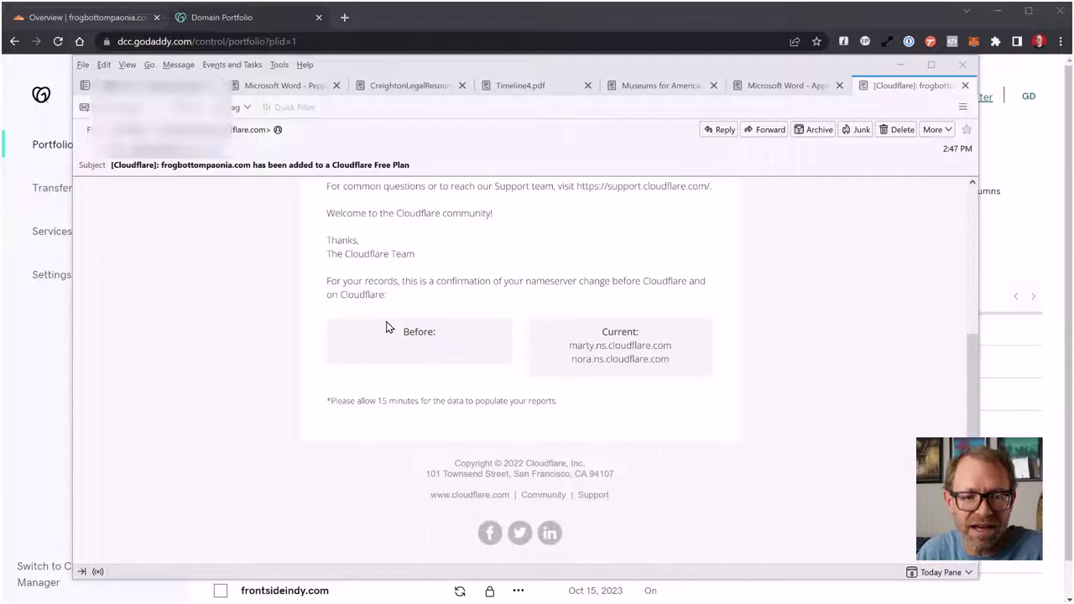
pyautogui.scroll(5, 386, 327)
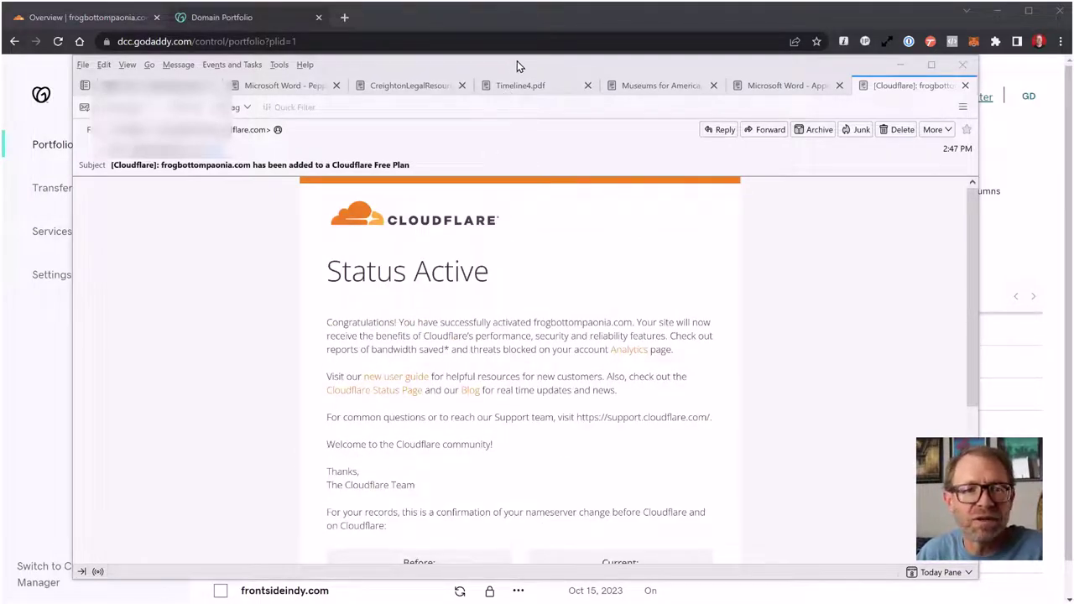
pyautogui.click(120, 19)
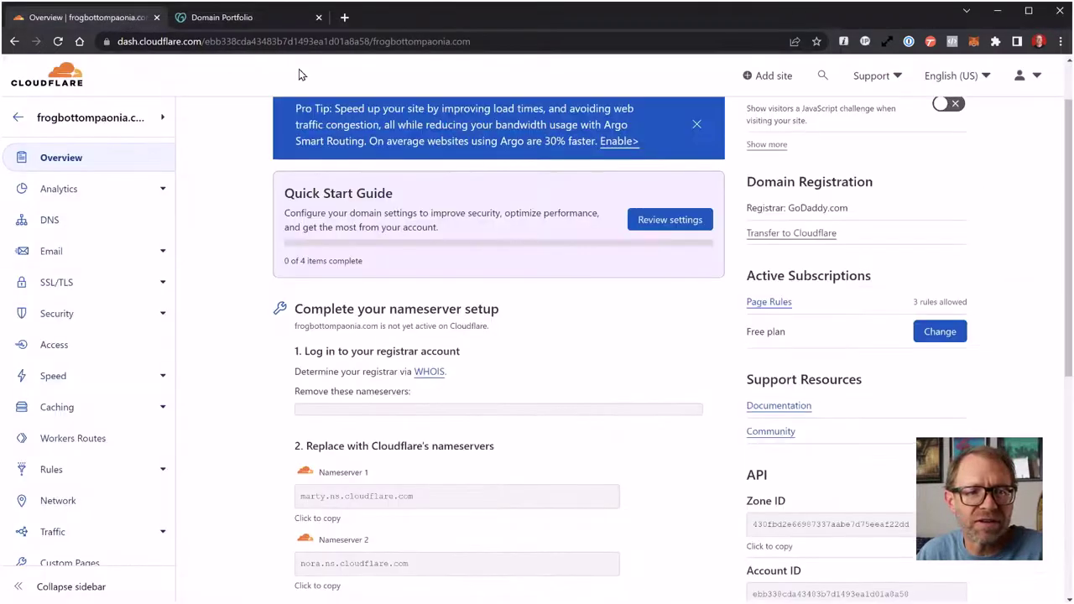
# - Refresh the overview and review frogbottompaonia.com's proxied A record and two CNAME records
pyautogui.click(58, 41)
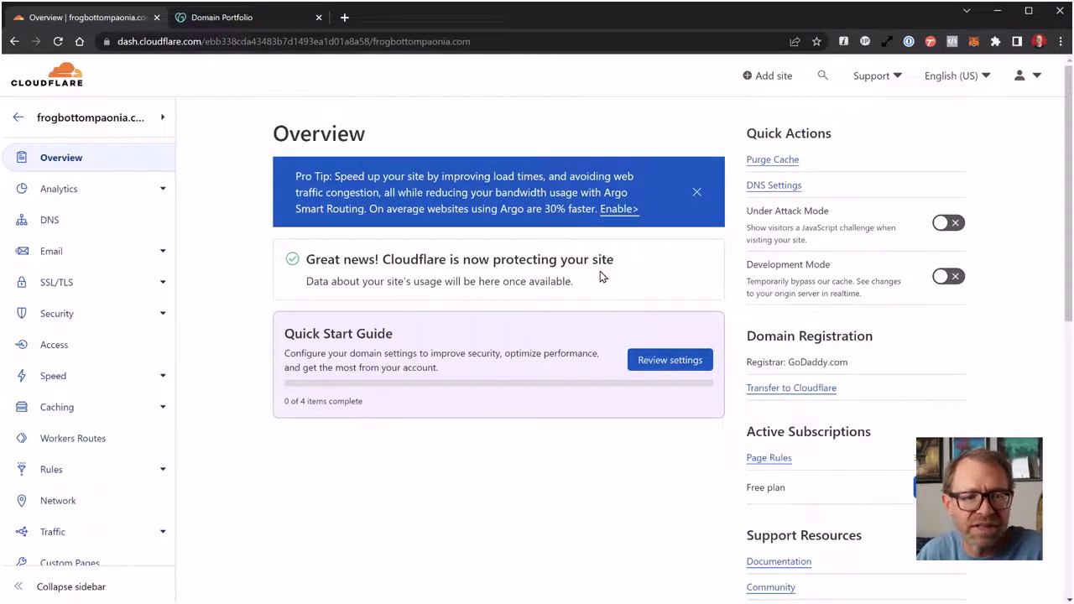
pyautogui.click(47, 221)
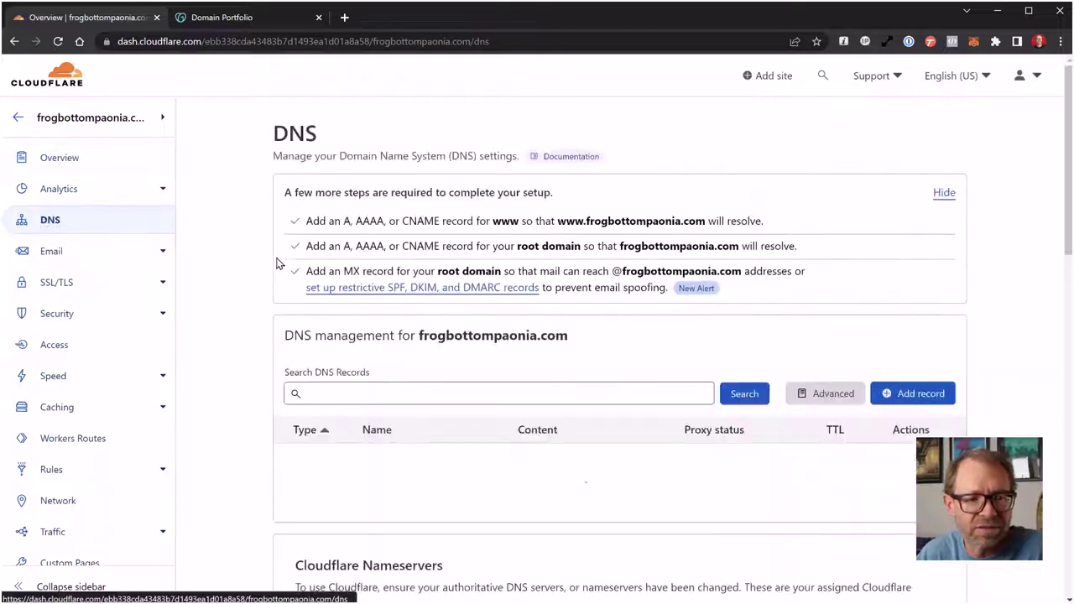
pyautogui.scroll(-3, 455, 235)
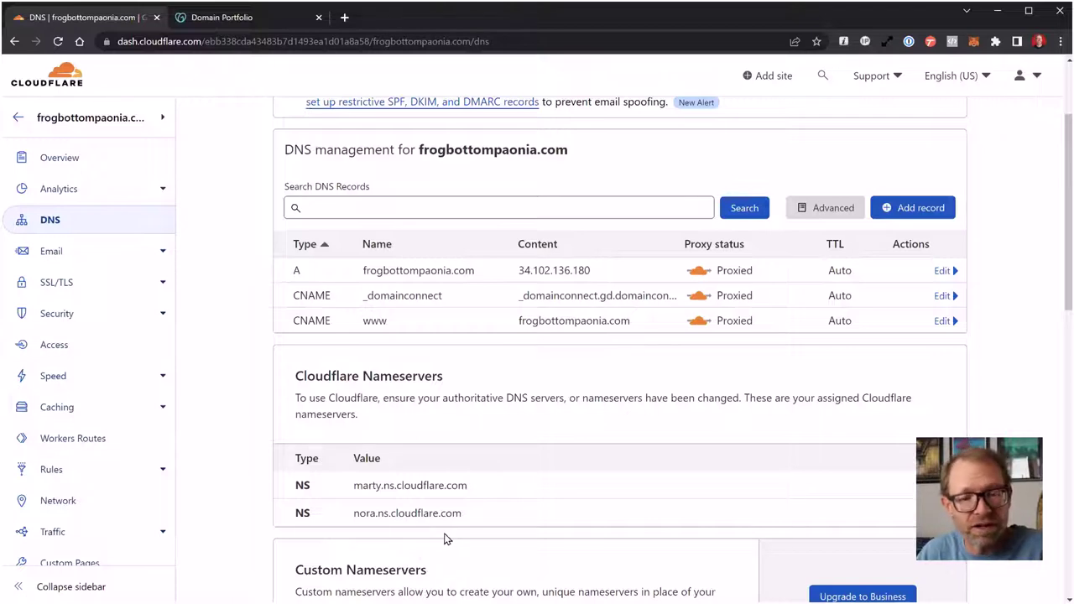
pyautogui.scroll(3, 237, 385)
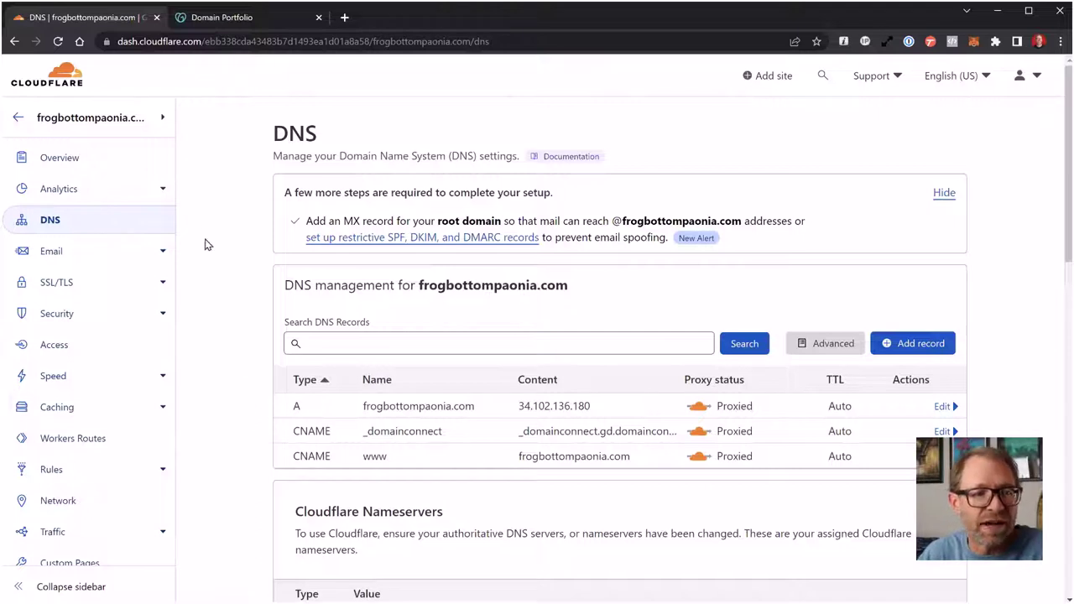
# - Open Transfer Domains and exclude clcsummit.com, leaving only frogbottompaonia.com at $9.15
pyautogui.click(19, 119)
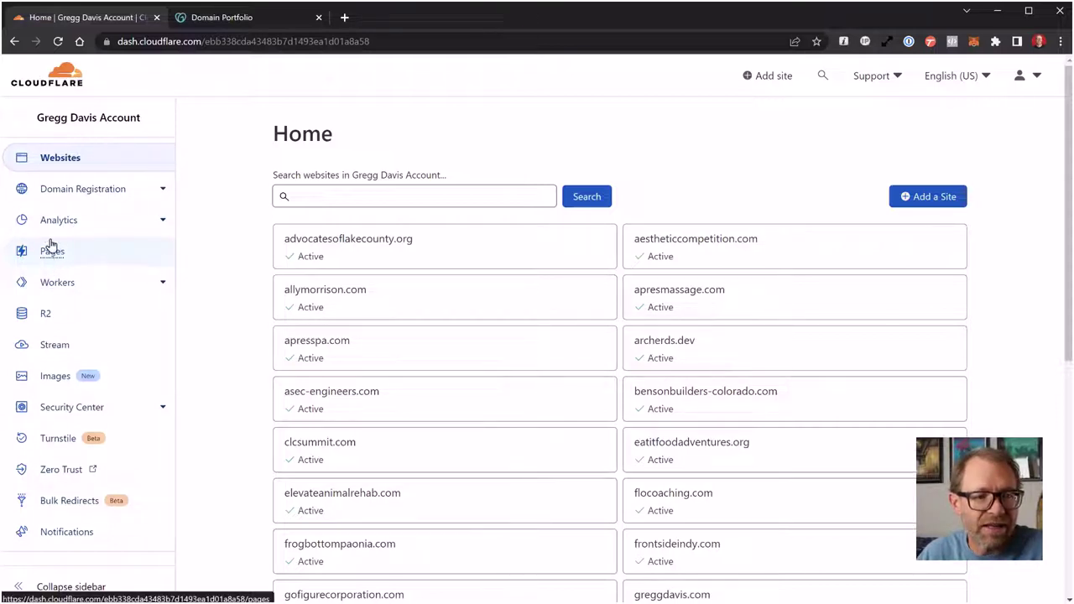
pyautogui.click(161, 190)
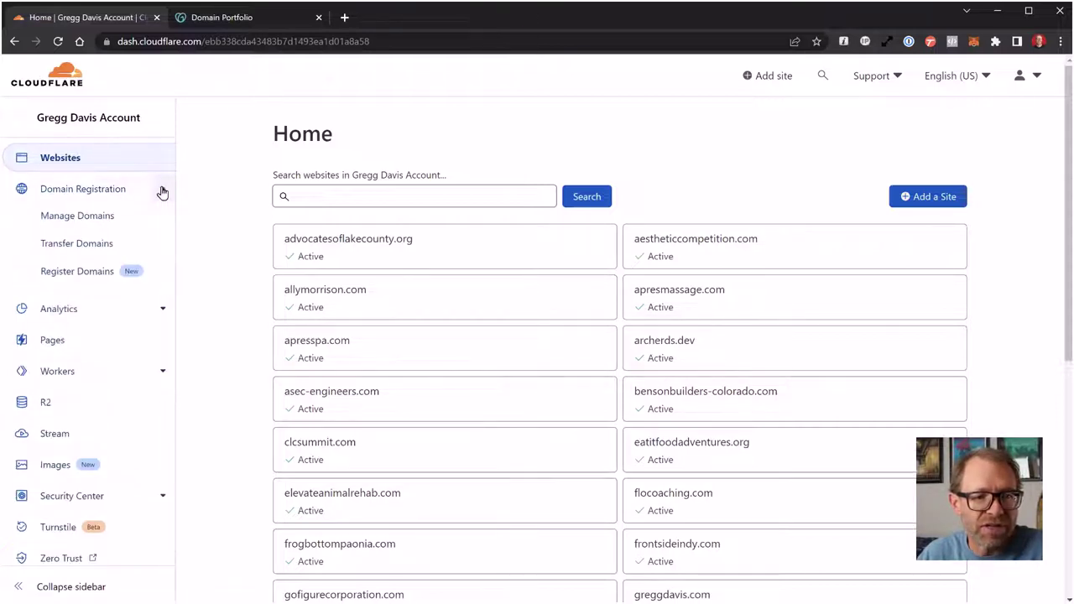
pyautogui.click(59, 246)
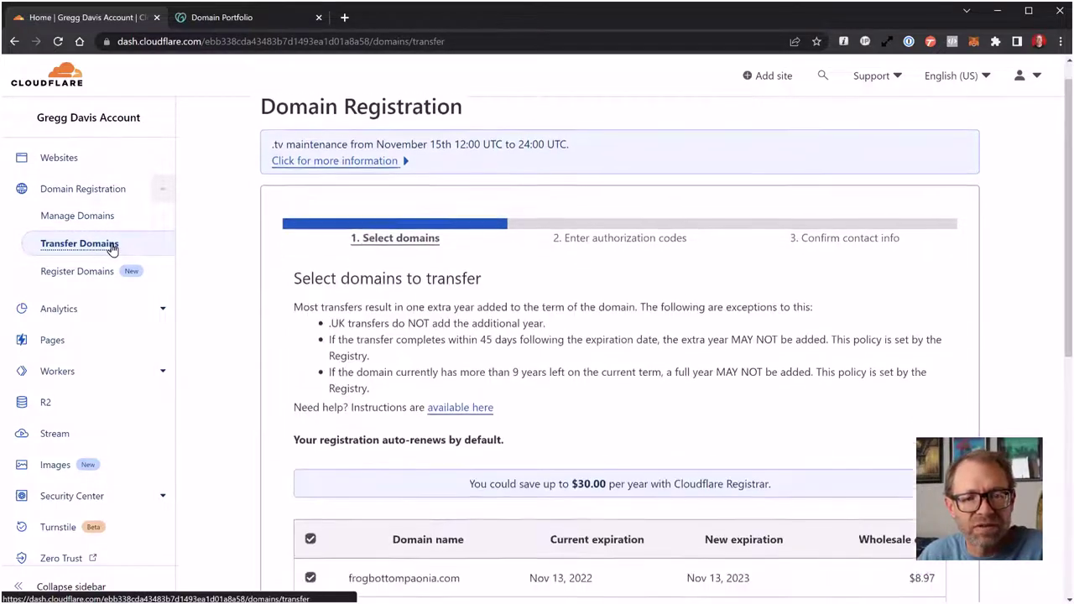
pyautogui.scroll(-1, 305, 247)
pyautogui.scroll(-2, 412, 327)
pyautogui.scroll(-2, 413, 328)
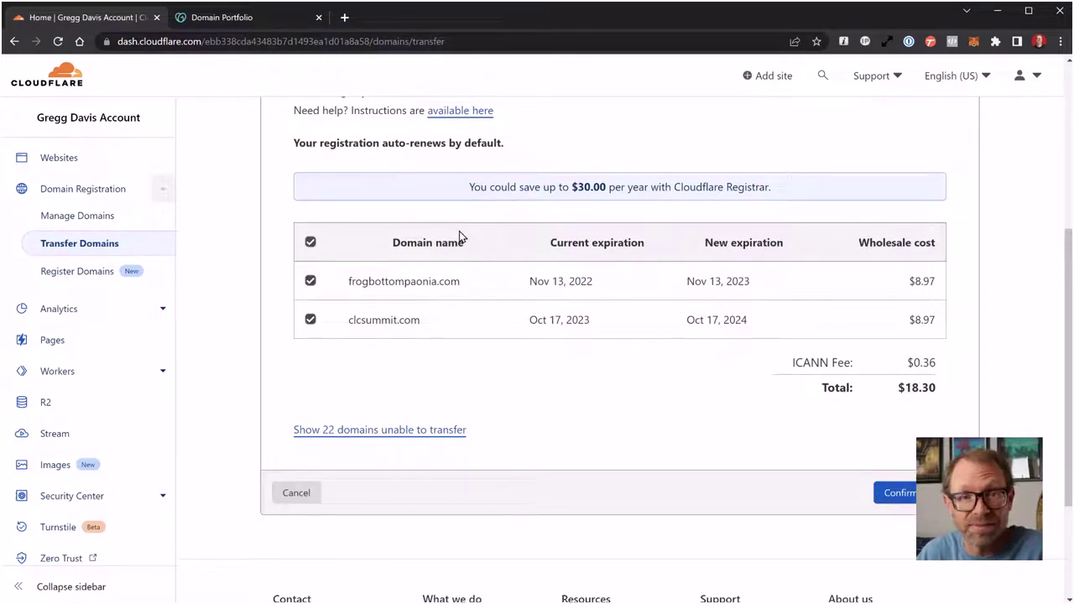
pyautogui.click(309, 321)
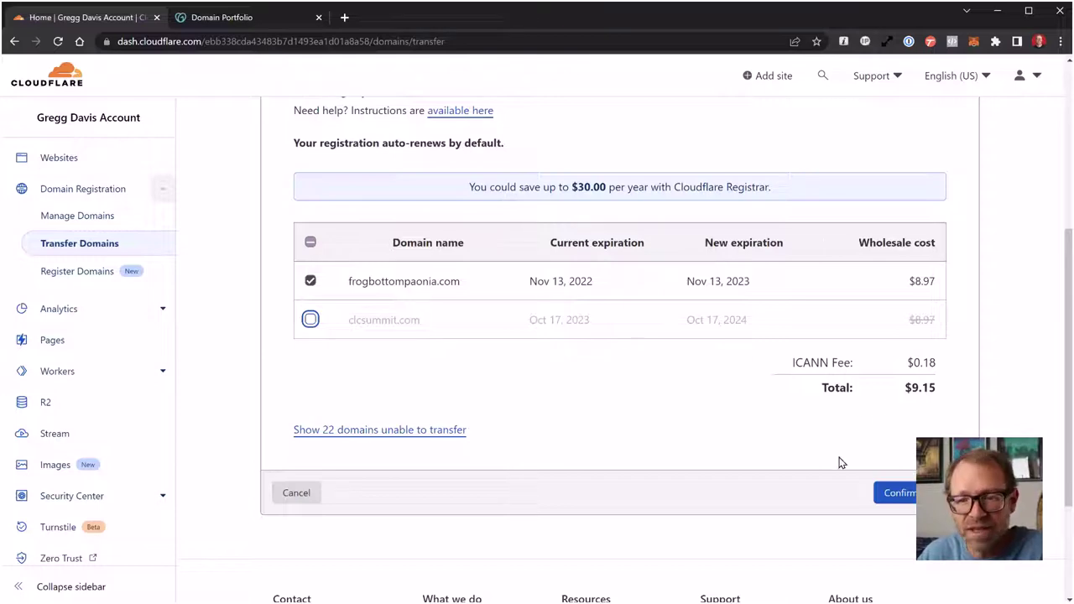
# - Enter GoDaddy's authorization code for frogbottompaonia.com and submit it to reach contact confirmation
pyautogui.click(894, 493)
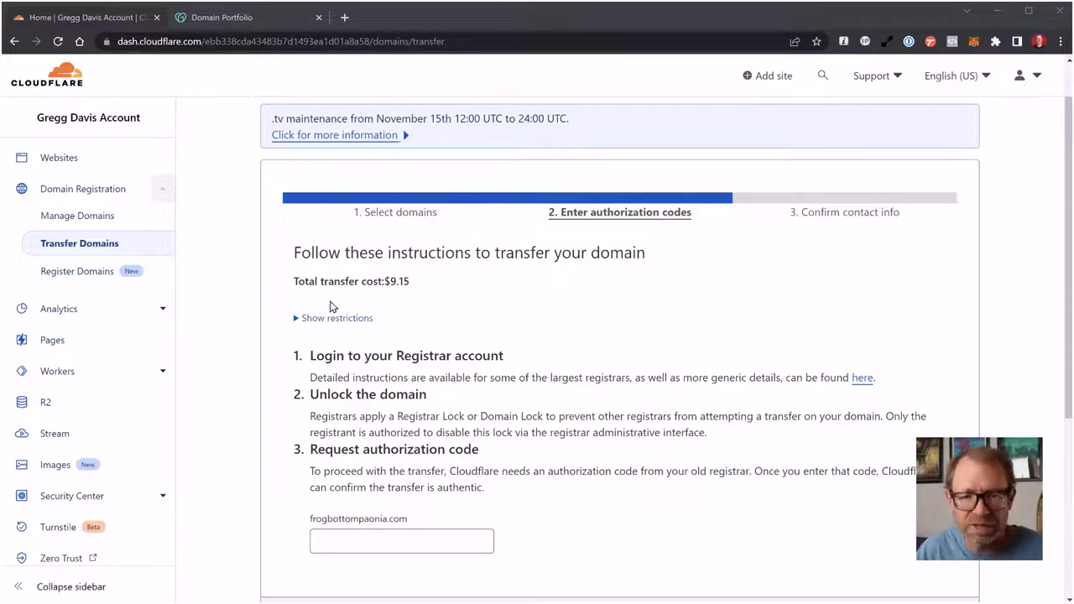
pyautogui.scroll(-1, 411, 394)
pyautogui.click(364, 473)
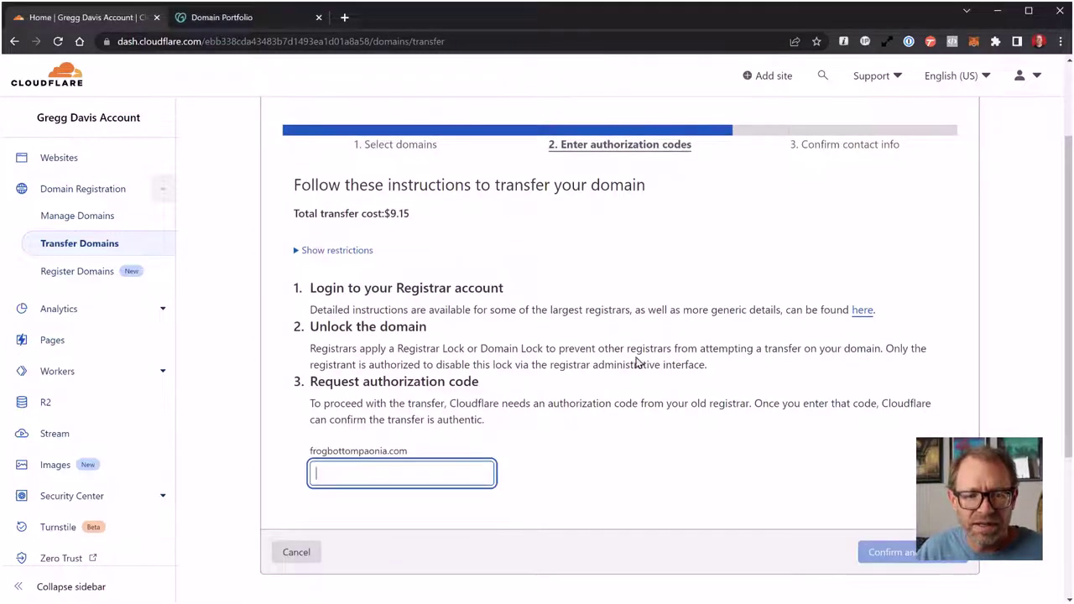
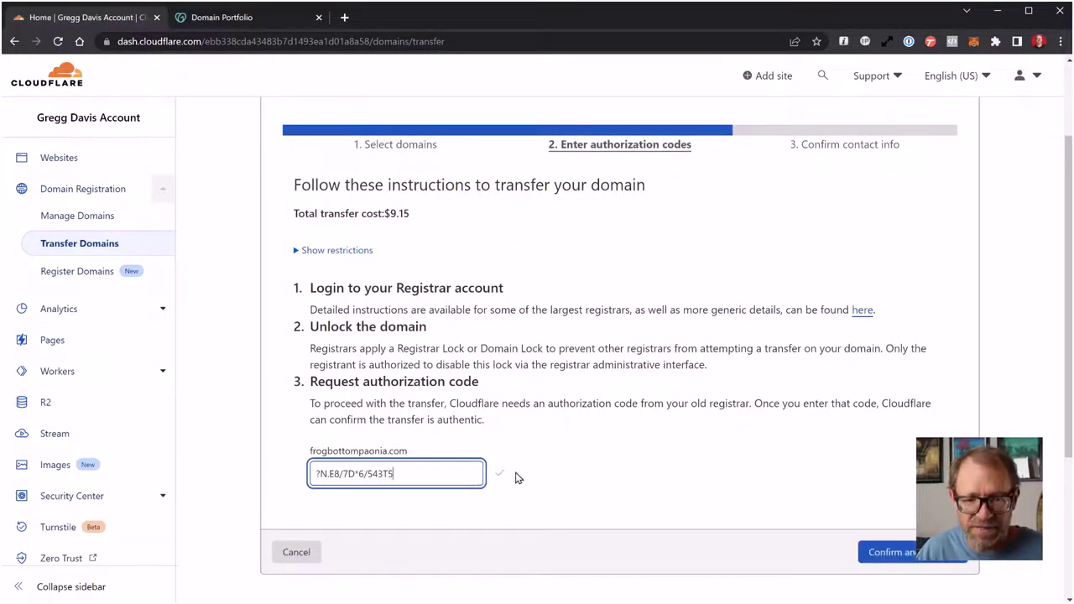
pyautogui.click(913, 555)
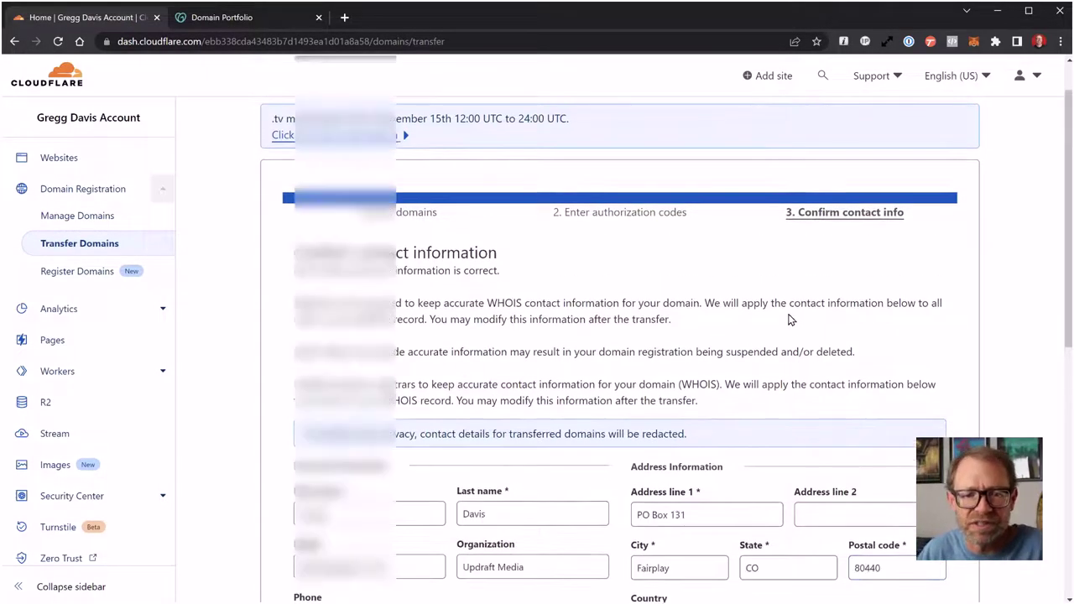
# - Confirm and finalize the frogbottompaonia.com registrar transfer
pyautogui.scroll(-2, 790, 323)
pyautogui.scroll(-1, 786, 311)
pyautogui.scroll(-4, 543, 308)
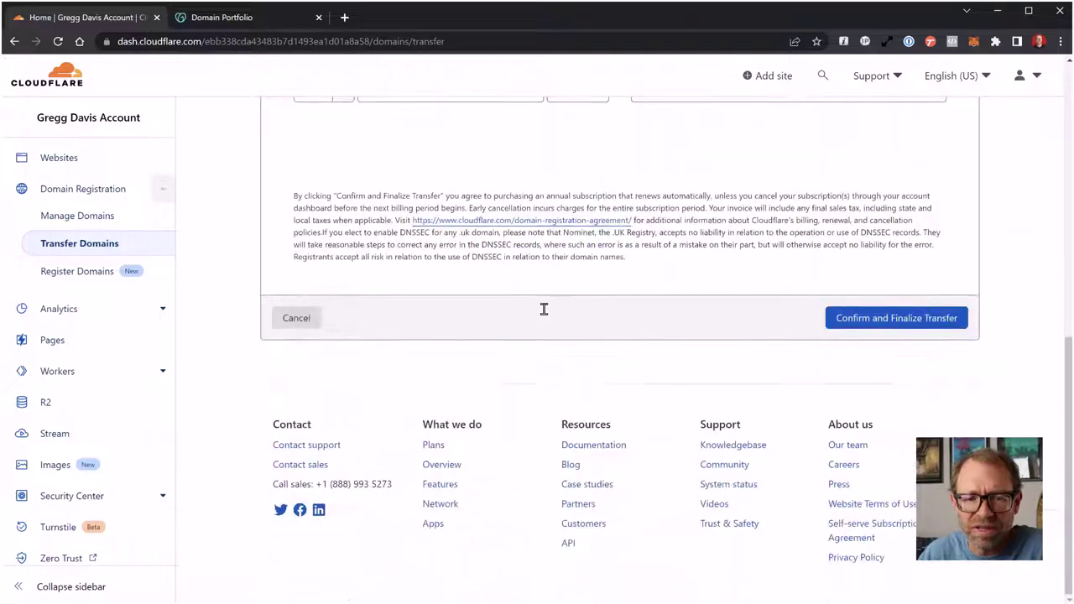
pyautogui.click(914, 324)
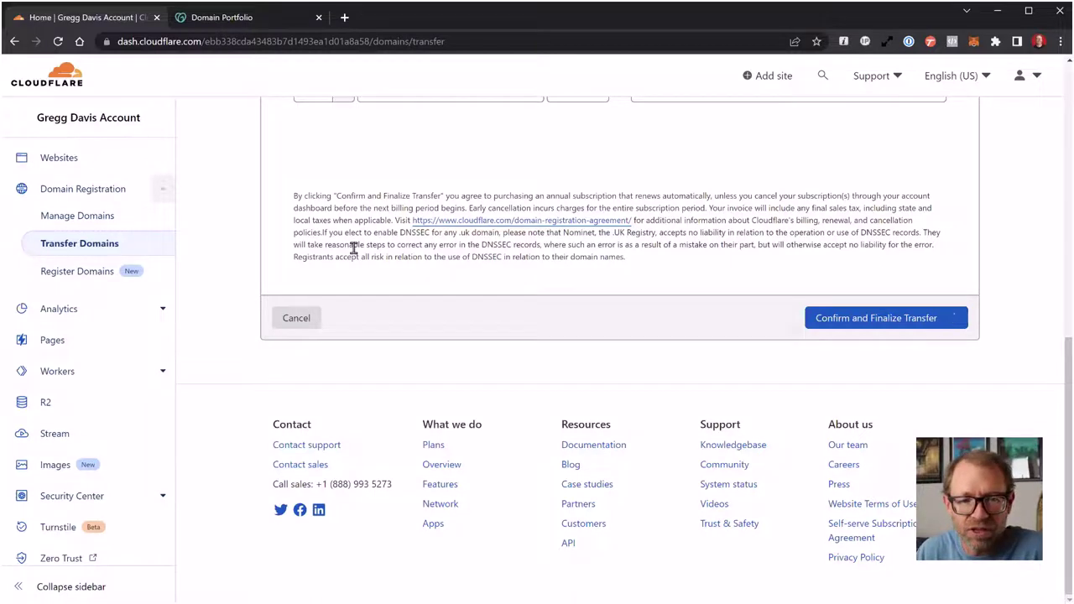
# - Review the 'Your transfers are now underway!' page: frogbottompaonia.com transferring, clcsummit.com skipped
pyautogui.scroll(1, 353, 249)
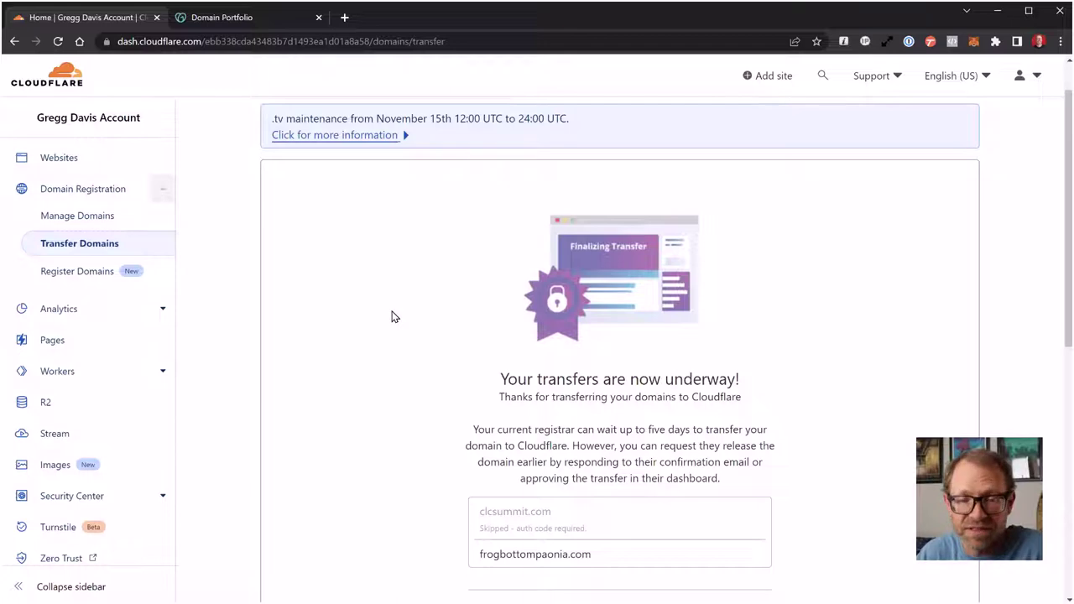
pyautogui.scroll(-1, 394, 316)
pyautogui.scroll(2, 393, 312)
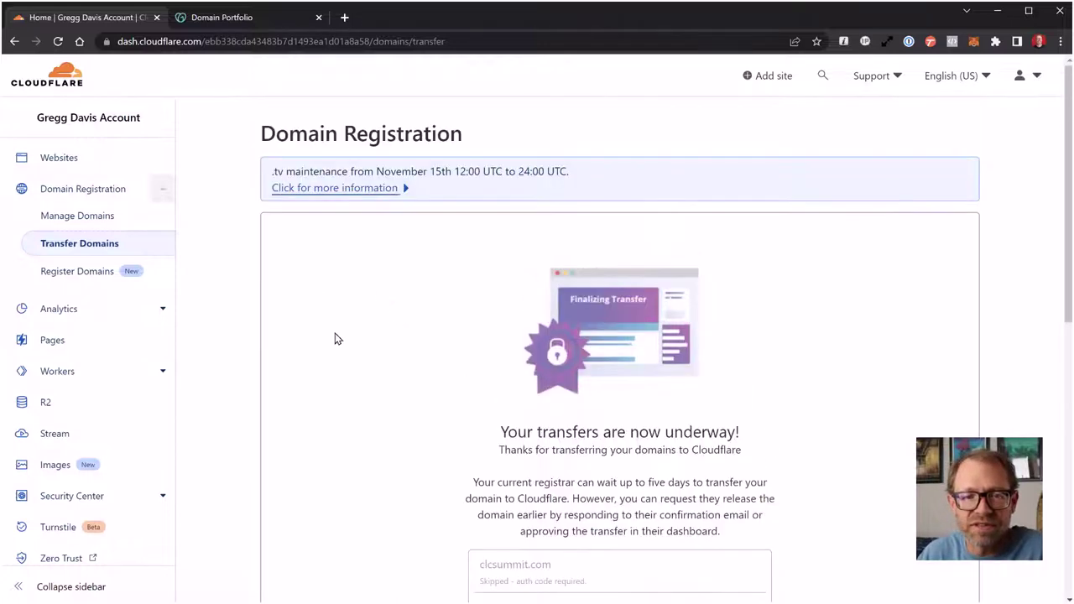
pyautogui.scroll(-3, 408, 309)
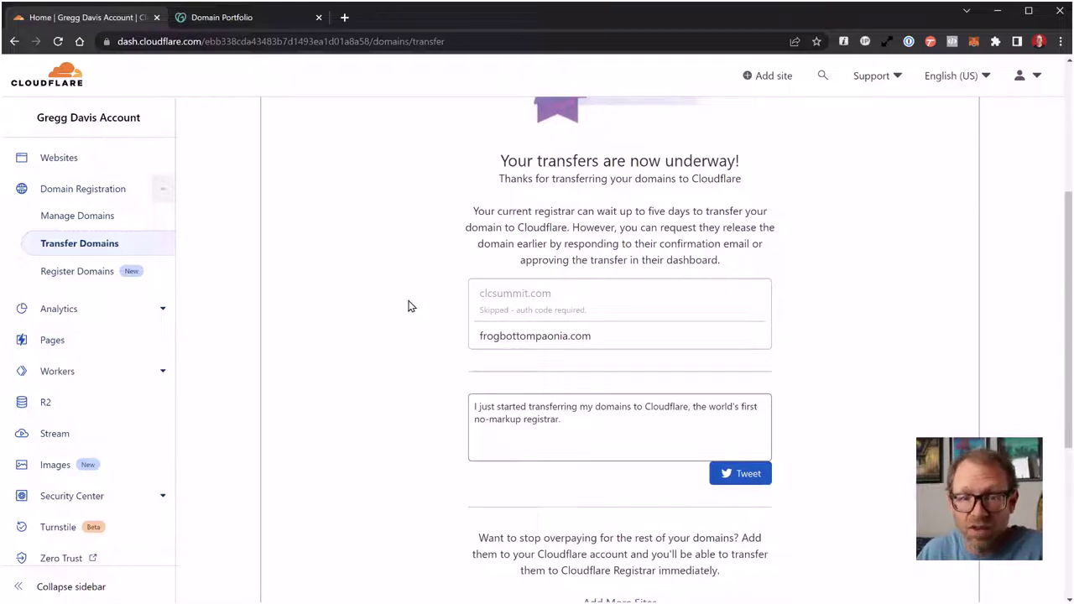
pyautogui.scroll(2, 410, 305)
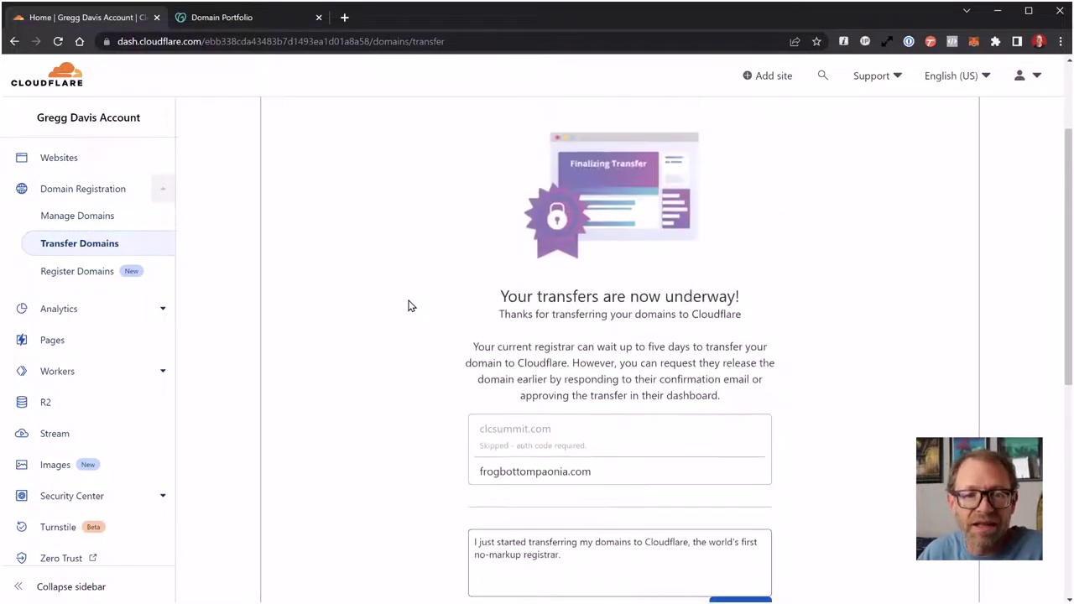
pyautogui.scroll(2, 409, 305)
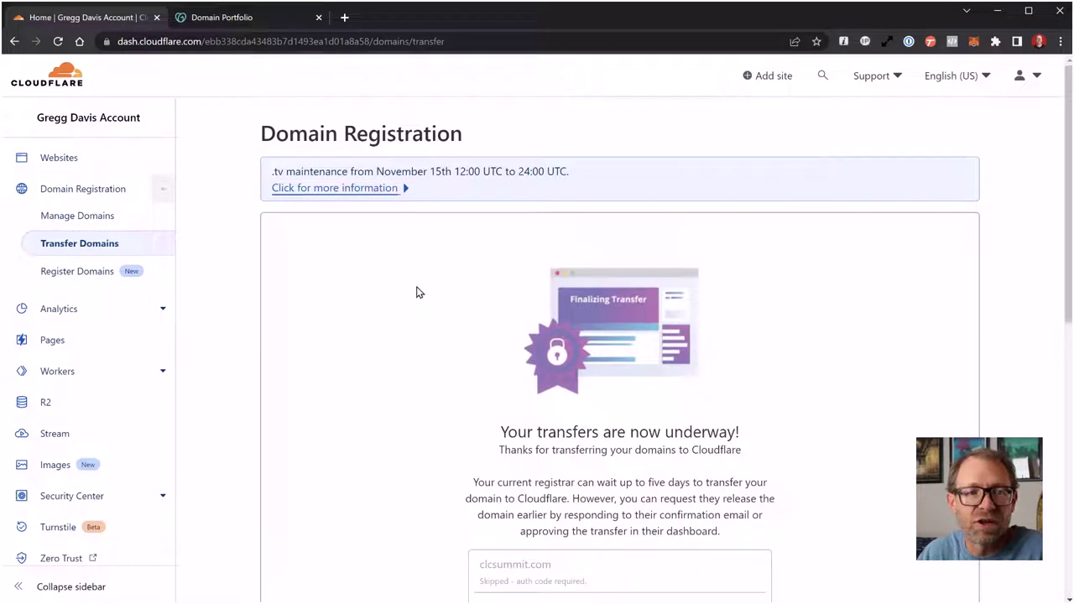
# - Return to GoDaddy's Domain Portfolio tab listing frogbottompaonia.com, expiring Nov 13, 2022
pyautogui.click(260, 16)
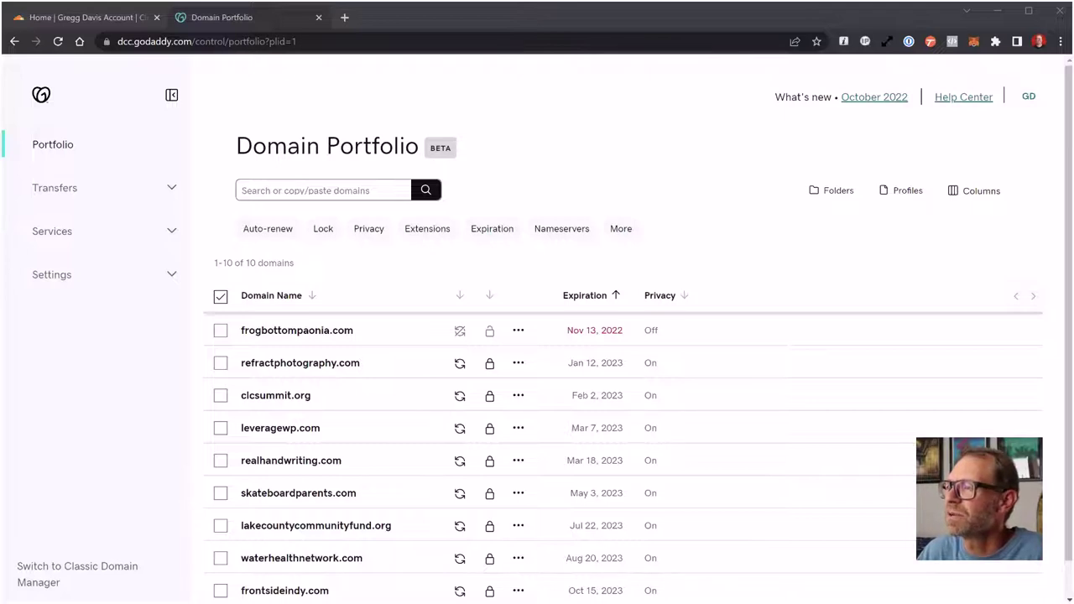
pyautogui.hotkey('alt', 'Tab')
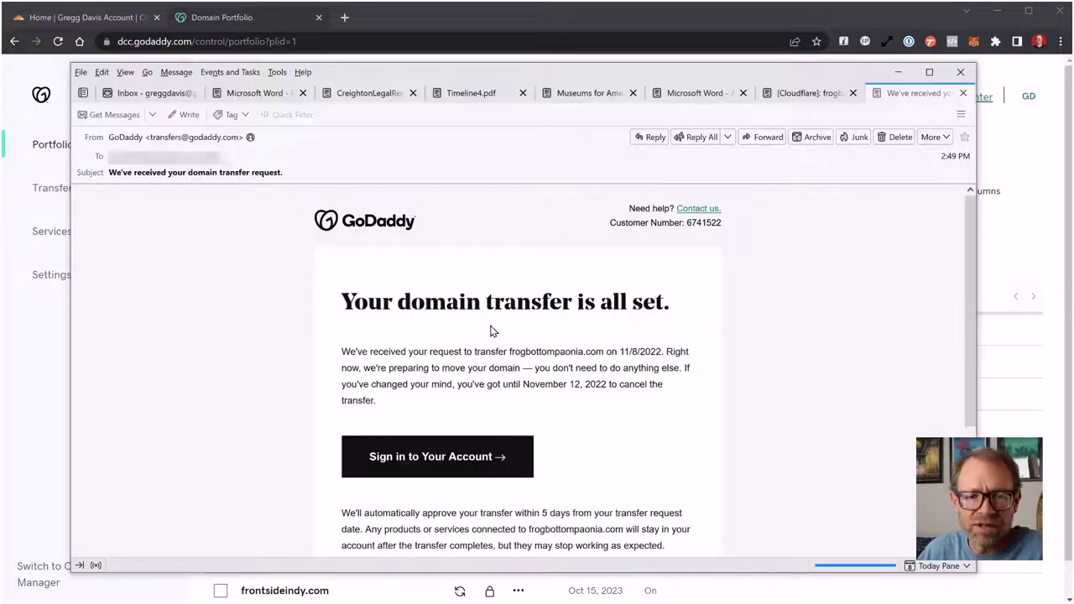
pyautogui.scroll(-2, 492, 330)
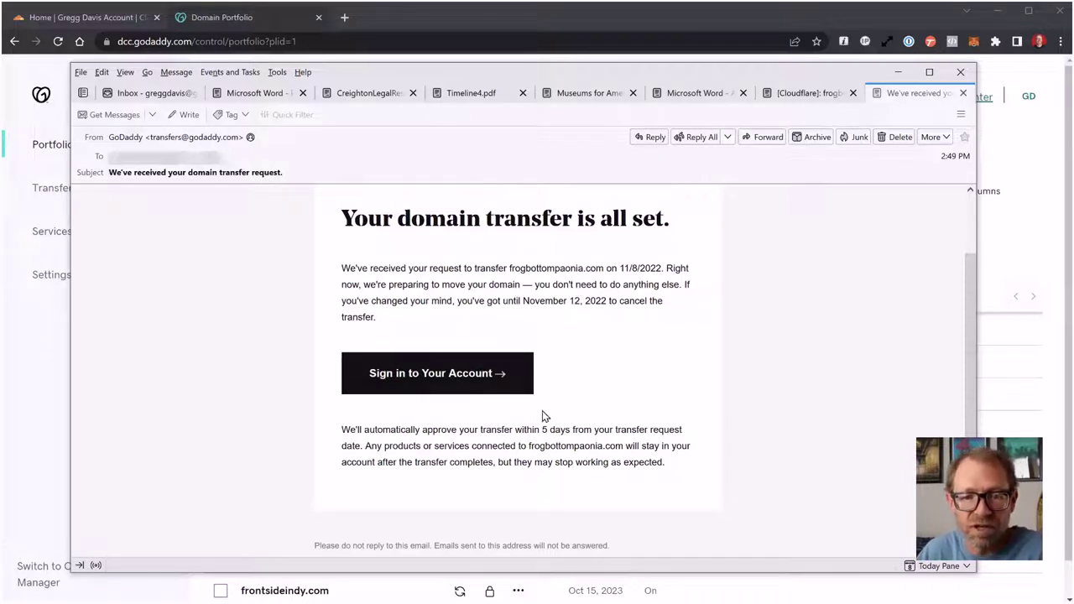
pyautogui.moveTo(536, 428); pyautogui.dragTo(618, 438)
pyautogui.click(633, 381)
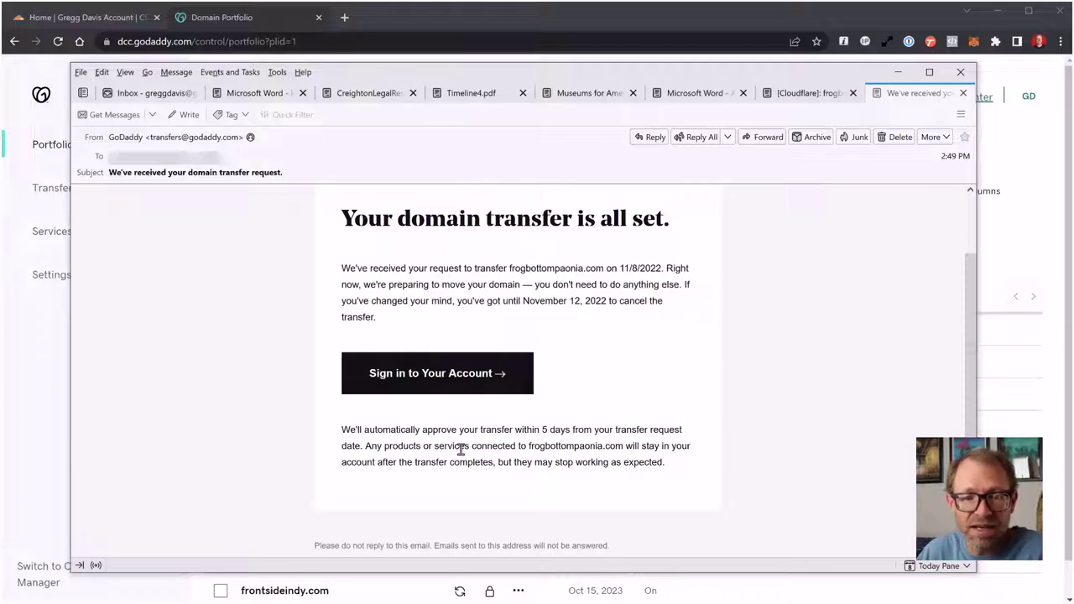
pyautogui.scroll(-2, 517, 427)
pyautogui.scroll(4, 522, 412)
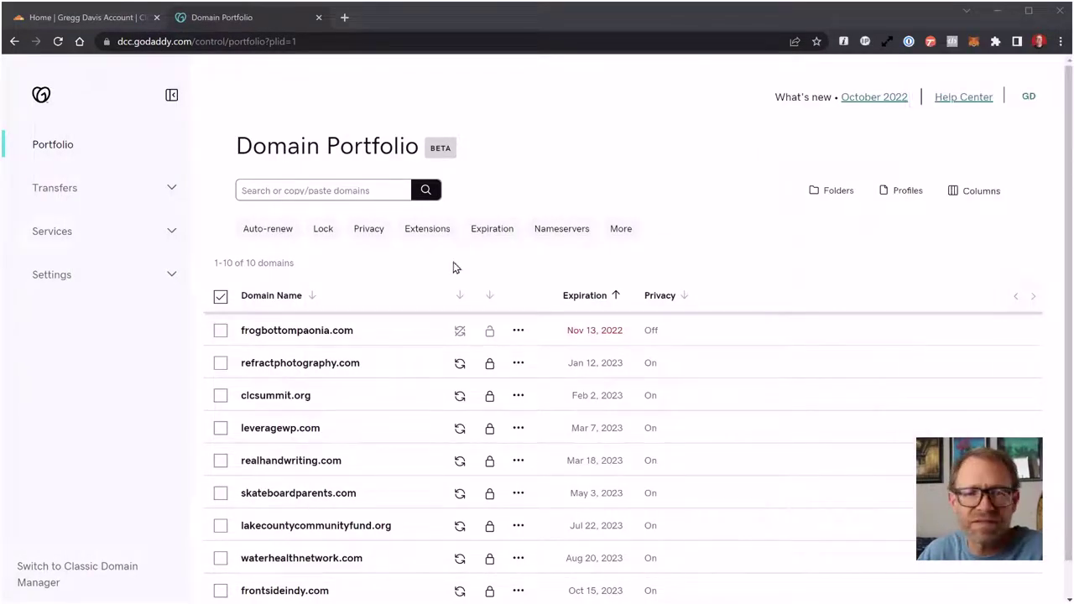
# - Open frogbottompaonia.com's pending transfer details in GoDaddy's Transfers Out list
pyautogui.click(290, 333)
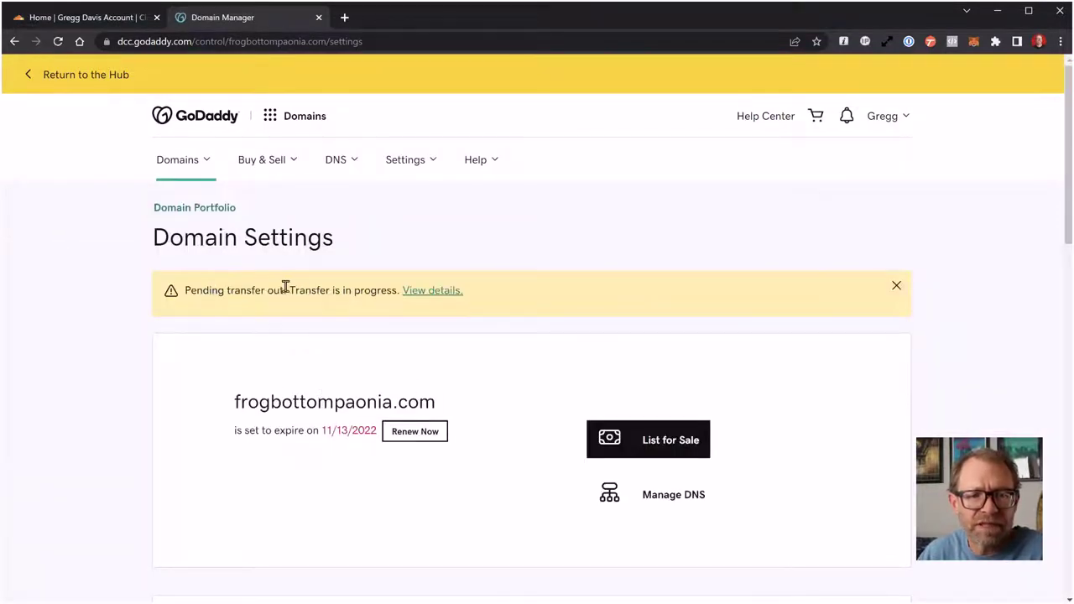
pyautogui.click(424, 293)
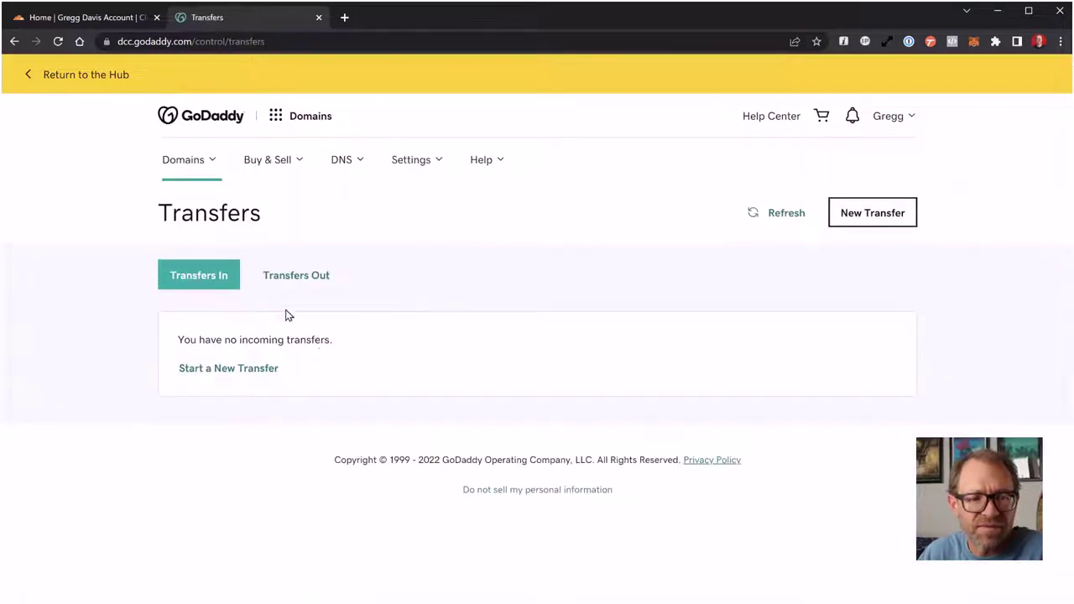
pyautogui.click(296, 279)
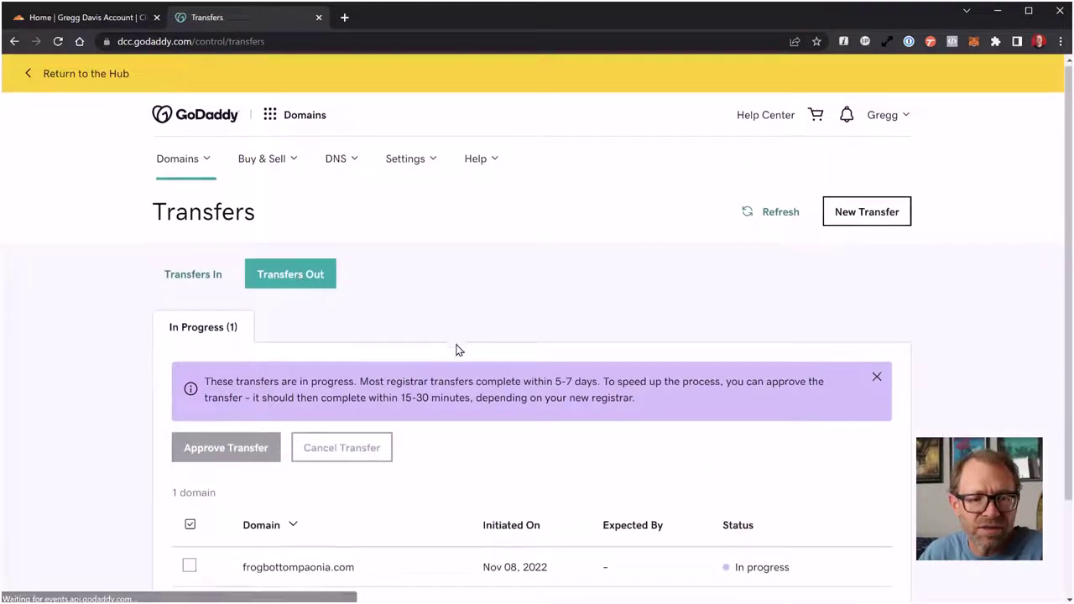
pyautogui.scroll(-3, 453, 345)
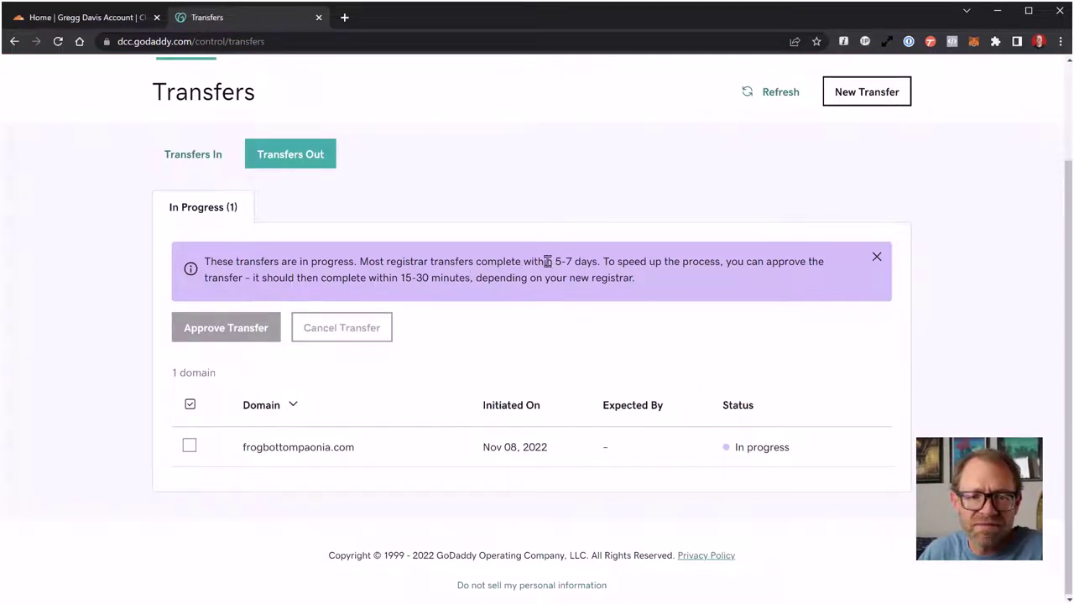
# - Select frogbottompaonia.com and approve its outgoing transfer to speed it up
pyautogui.moveTo(604, 261); pyautogui.dragTo(797, 277)
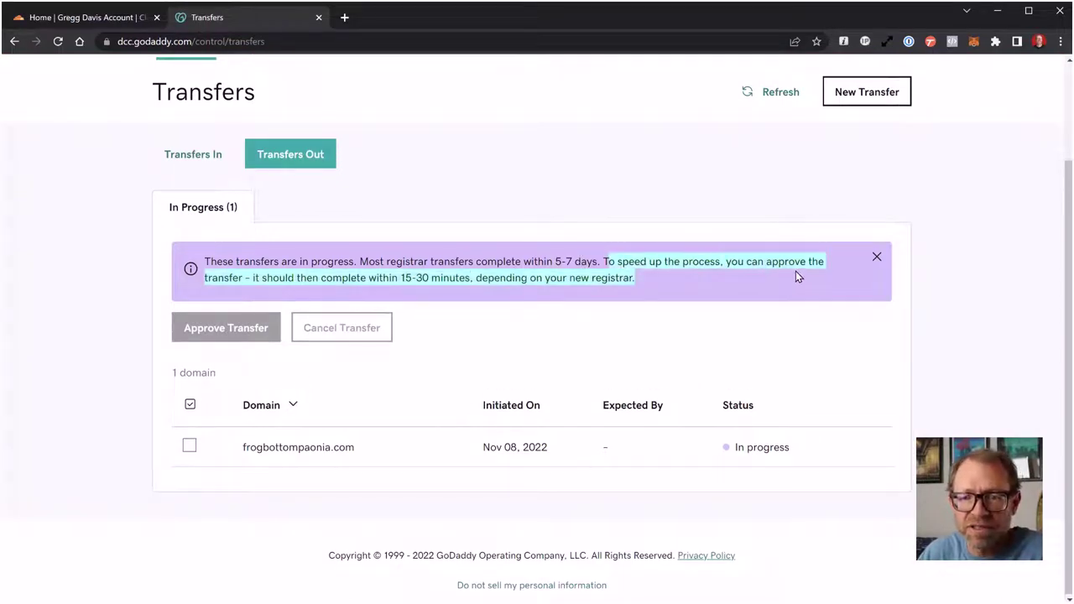
pyautogui.moveTo(204, 312); pyautogui.dragTo(460, 278)
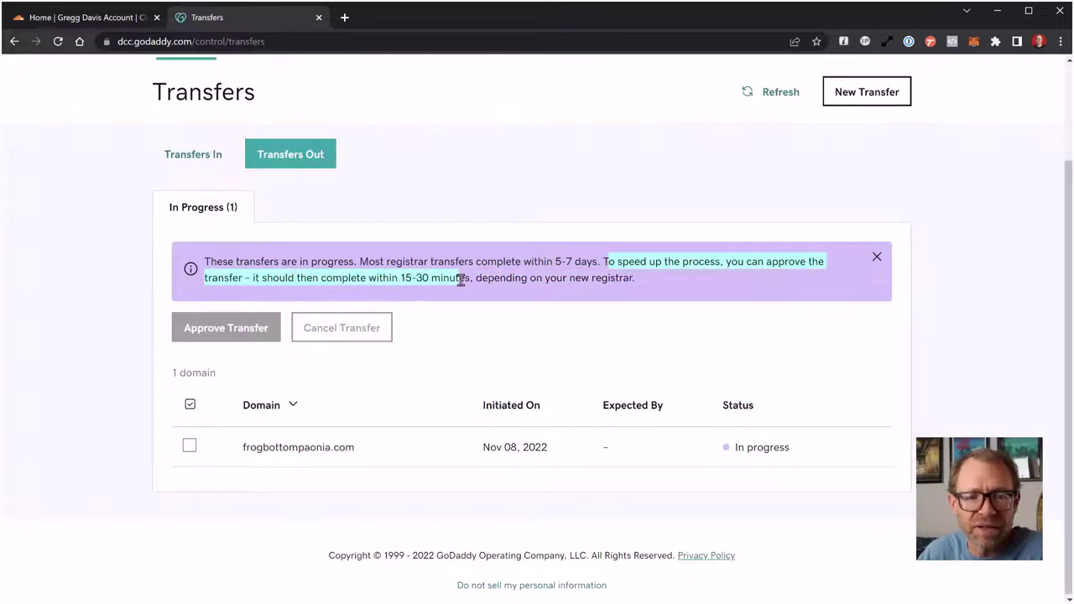
pyautogui.click(466, 275)
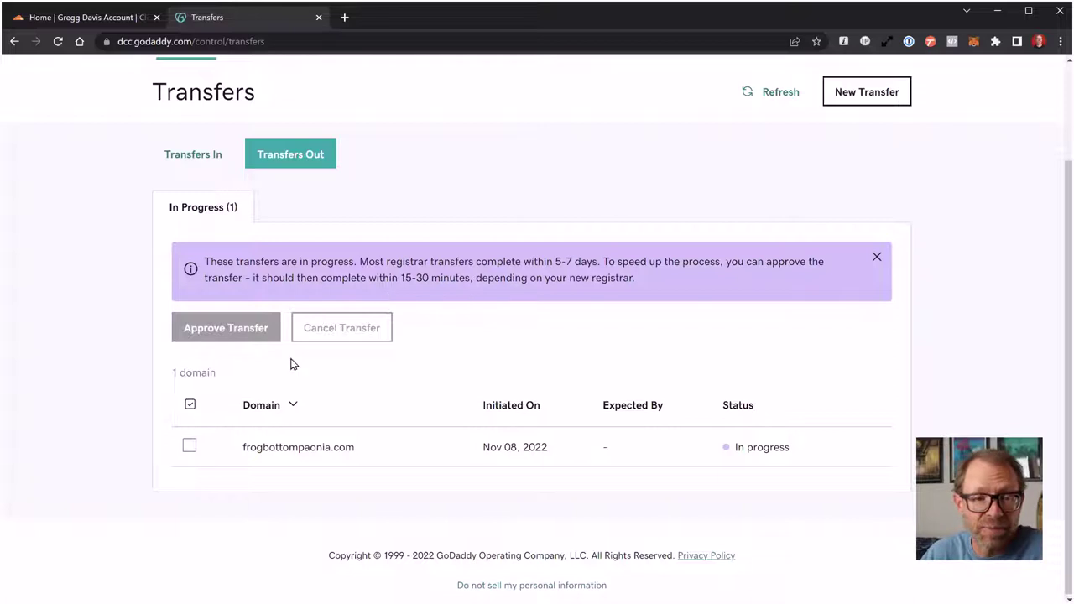
pyautogui.click(190, 448)
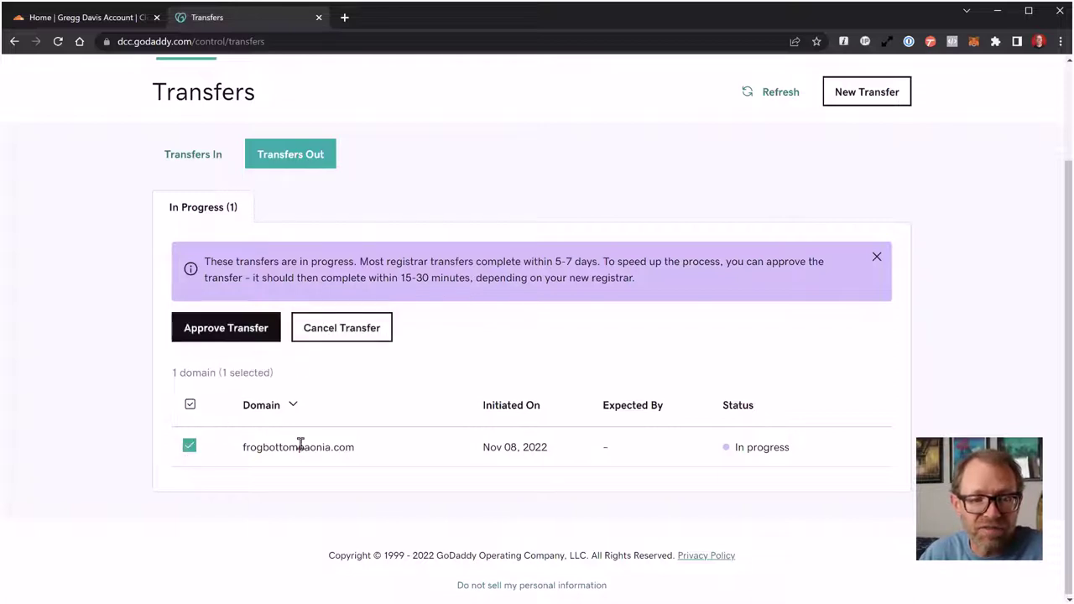
pyautogui.click(250, 331)
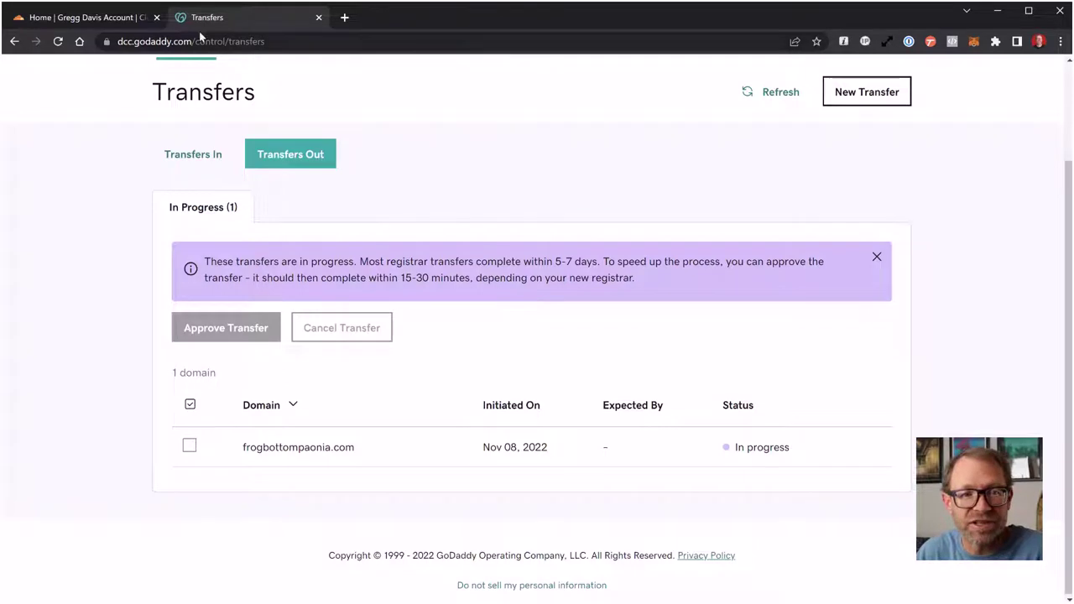
# - Check Cloudflare's Manage Domains list showing frogbottompaonia.com as Active among 23 domains
pyautogui.click(126, 18)
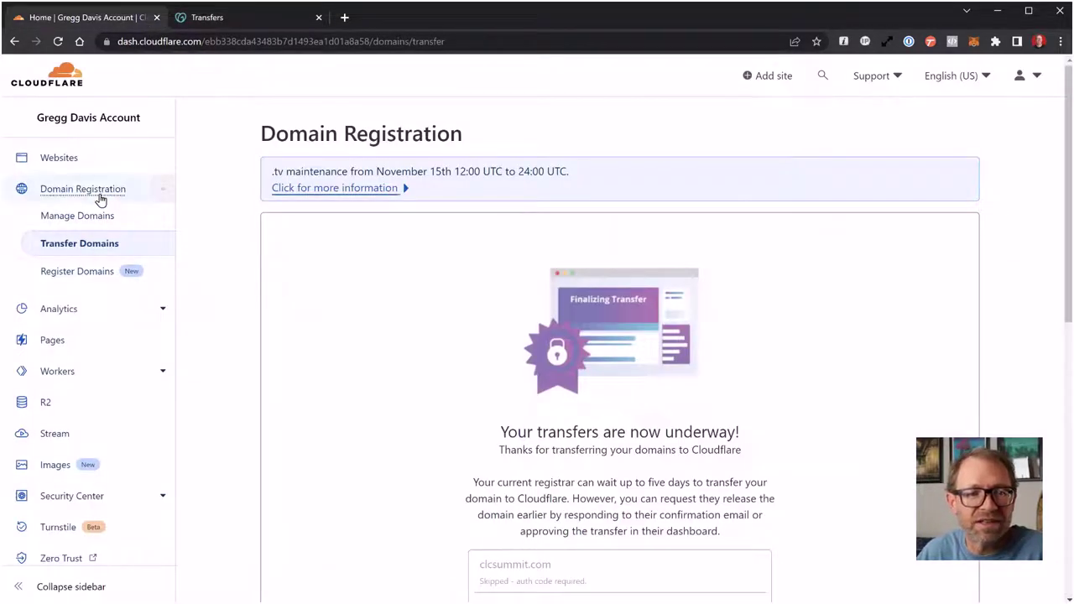
pyautogui.click(88, 220)
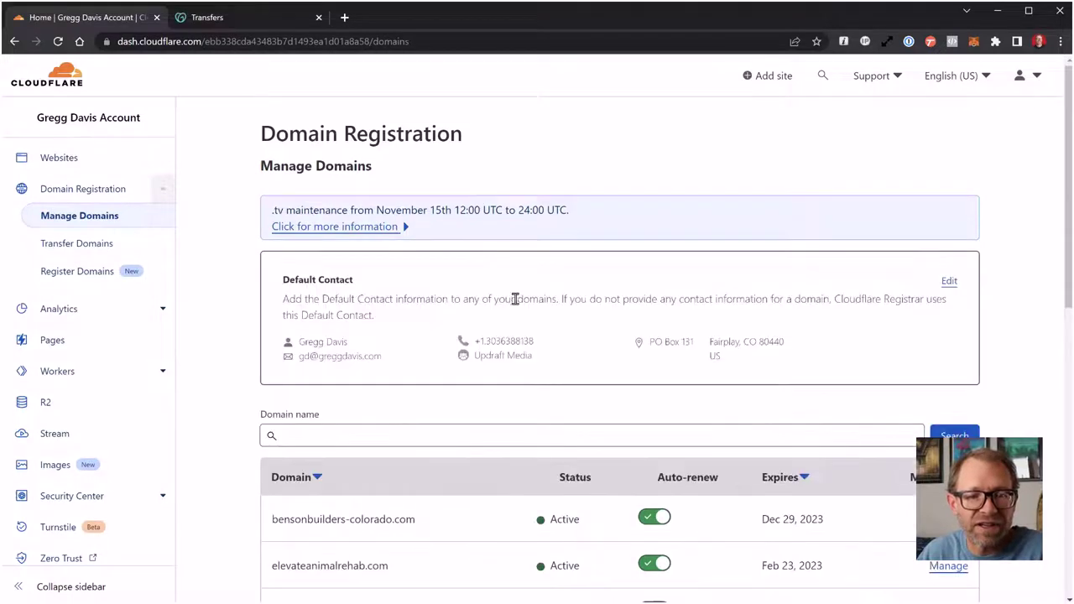
pyautogui.scroll(-6, 515, 297)
pyautogui.scroll(2, 520, 300)
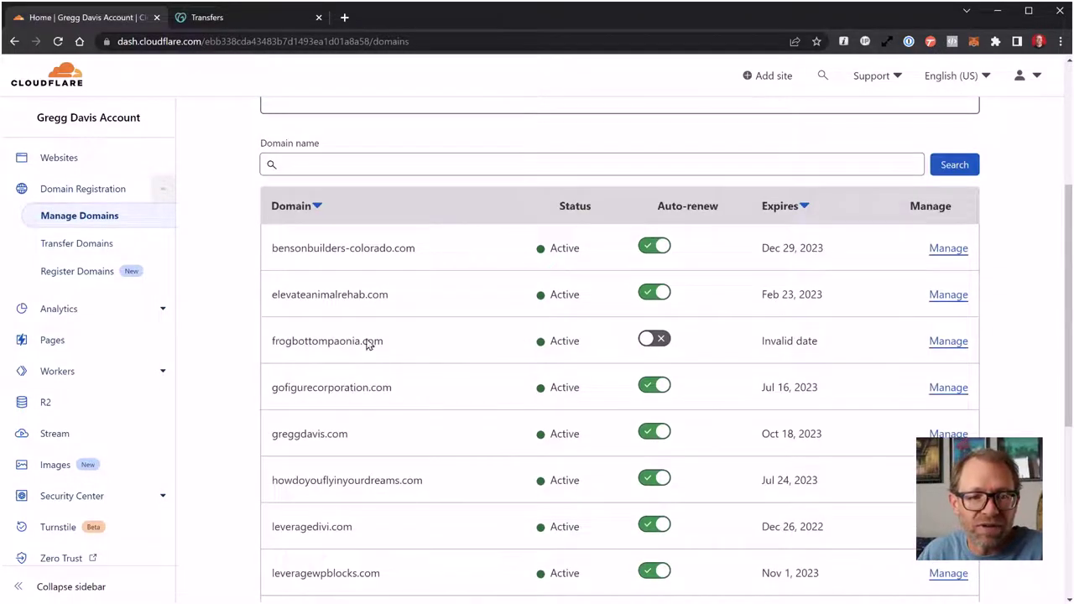
pyautogui.moveTo(291, 341); pyautogui.dragTo(408, 366)
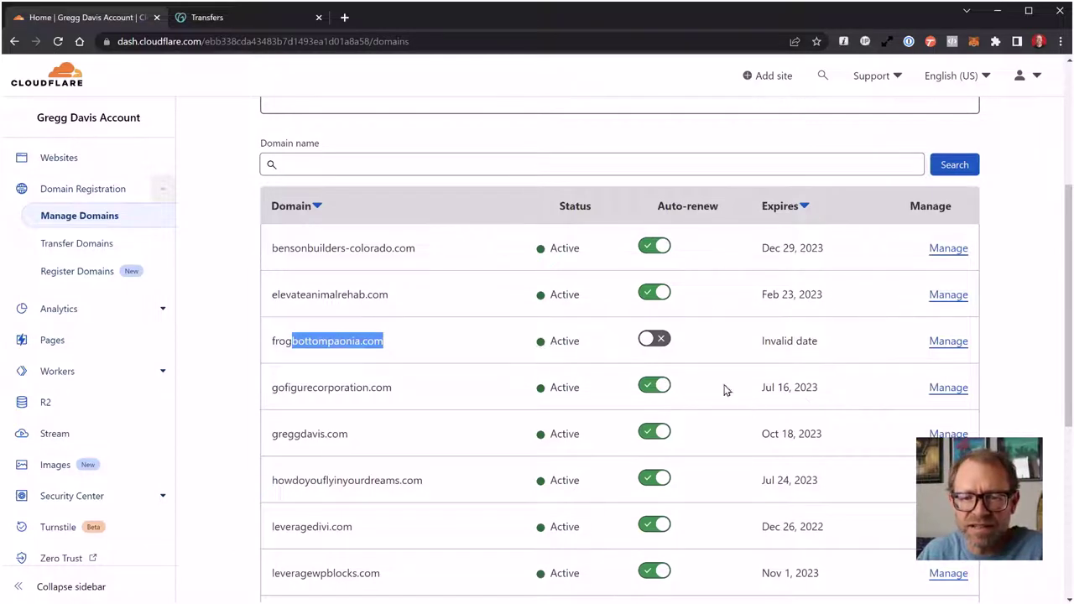
pyautogui.click(403, 334)
pyautogui.scroll(3, 214, 369)
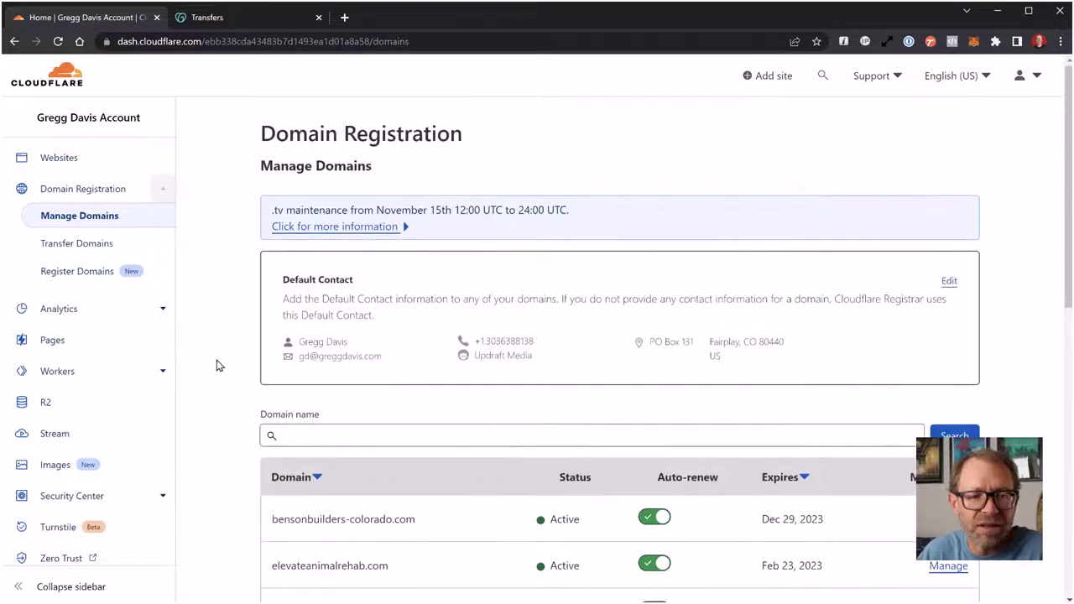
pyautogui.scroll(-6, 224, 340)
pyautogui.scroll(-2, 223, 340)
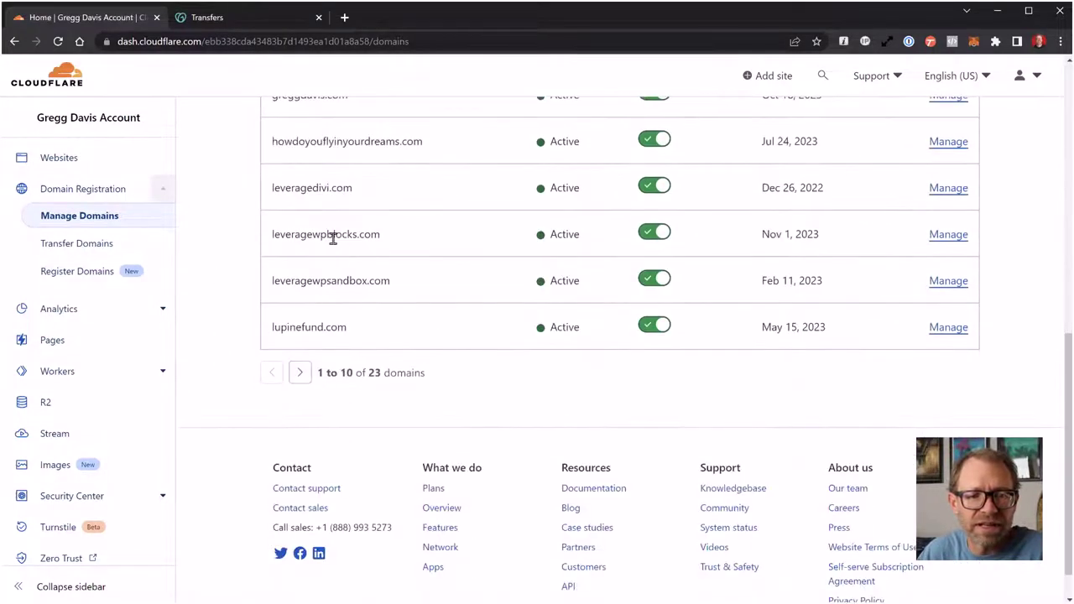